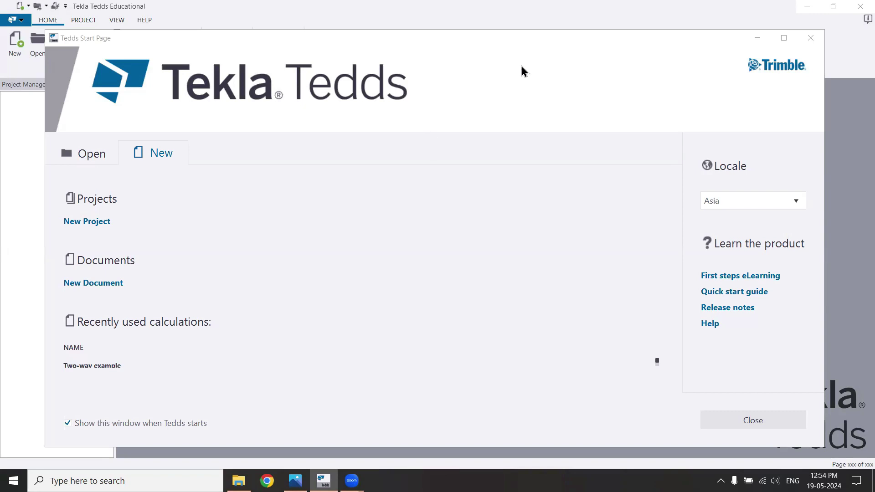
- Bring up the one-way slab drawing 1Way_1.jpg in the Photos viewer
{"action": "left_click", "coordinate": [526, 43]}
{"action": "left_click_drag", "start_coordinate": [525, 43], "coordinate": [536, 40]}
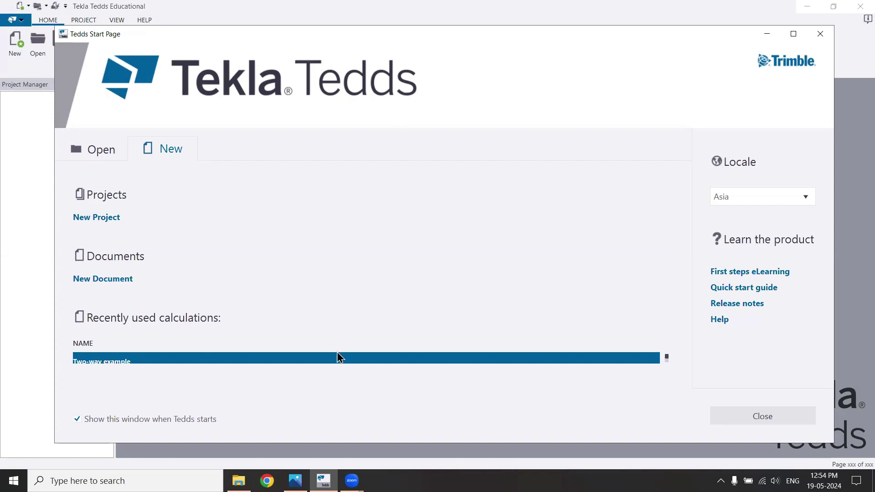
{"action": "left_click", "coordinate": [296, 481]}
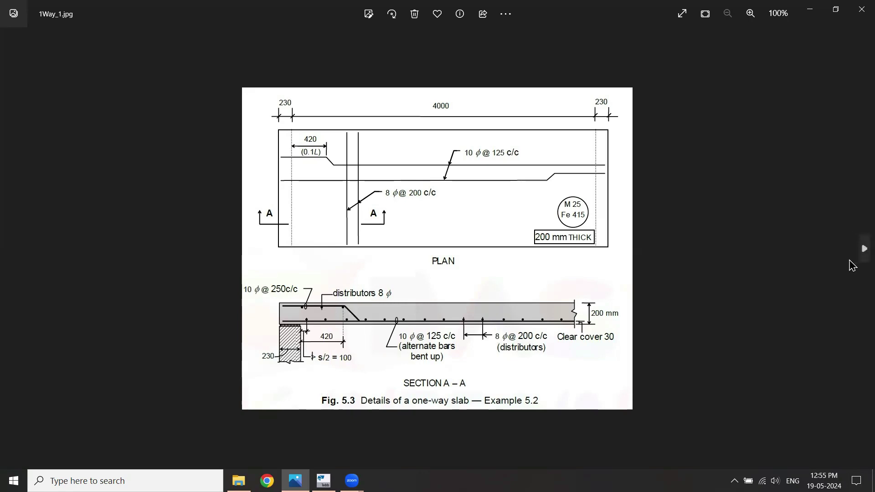
- Advance to 2Way_1.jpg, the 165 mm two-way floor slab plan with Section AA
{"action": "mouse_move", "coordinate": [862, 250]}
{"action": "left_click", "coordinate": [860, 246]}
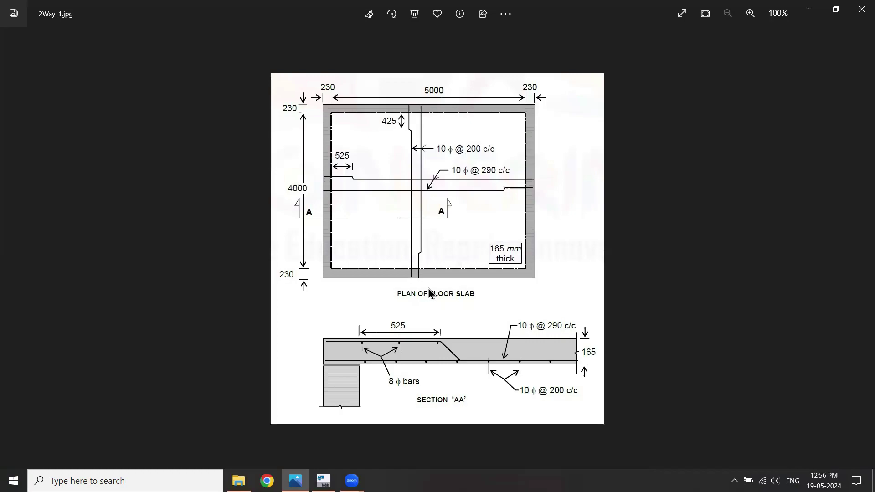
- Glance at the two-way slab drawing again and return to Tekla Tedds
{"action": "left_click", "coordinate": [323, 481]}
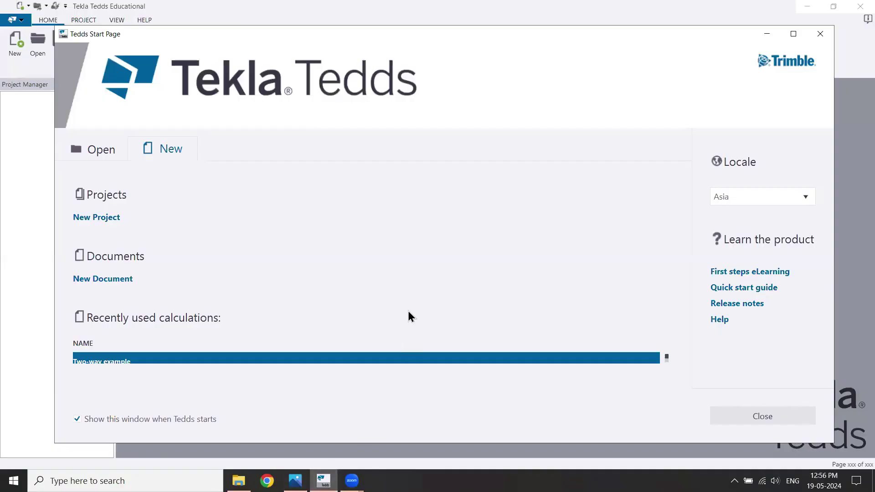
{"action": "left_click_drag", "start_coordinate": [521, 39], "coordinate": [524, 33]}
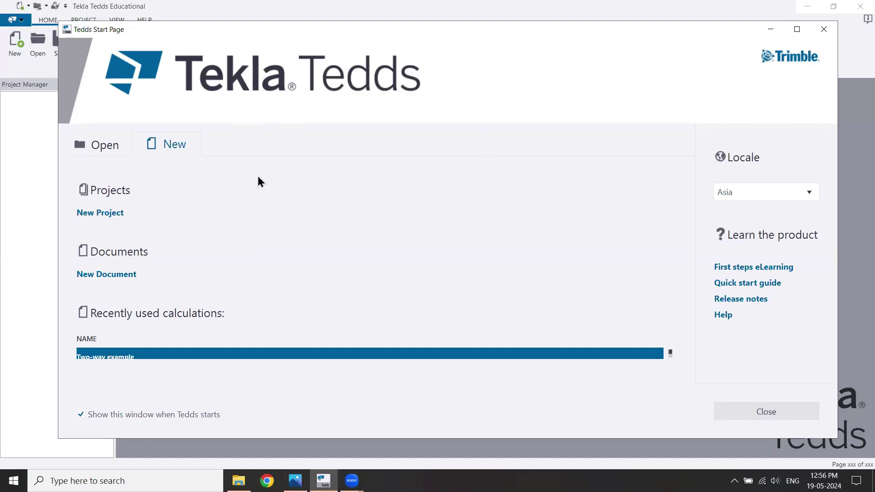
{"action": "key", "text": "alt+Tab"}
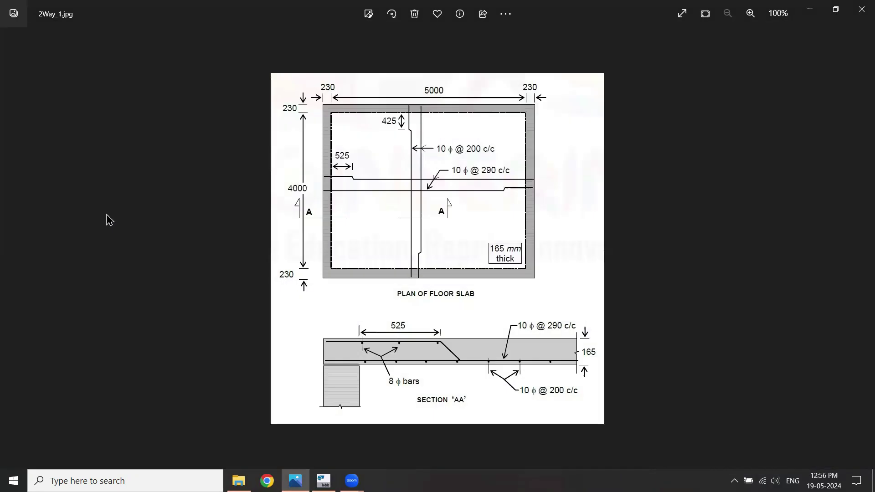
{"action": "key", "text": "alt+Tab"}
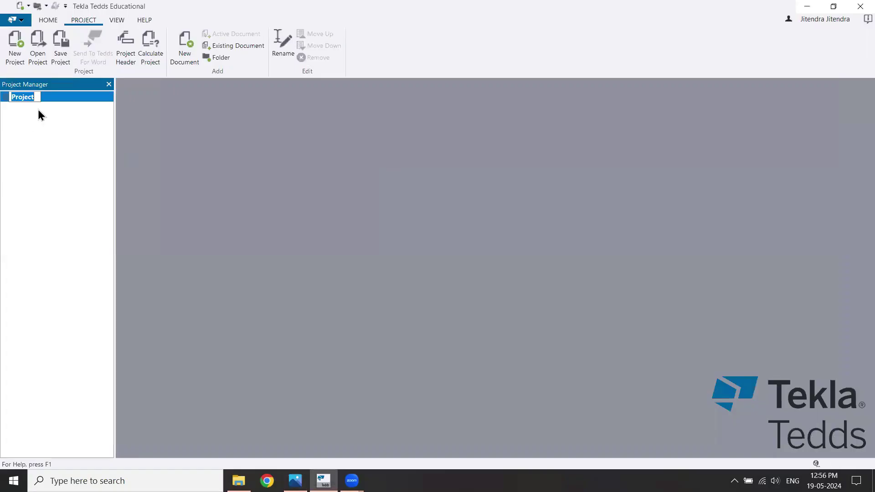
- Rename the project in Project Manager to RCSLAB
{"action": "left_click", "coordinate": [27, 96]}
{"action": "left_click_drag", "start_coordinate": [34, 100], "coordinate": [4, 108]}
{"action": "type", "text": "RCSLAB"}
{"action": "key", "text": "Return"}
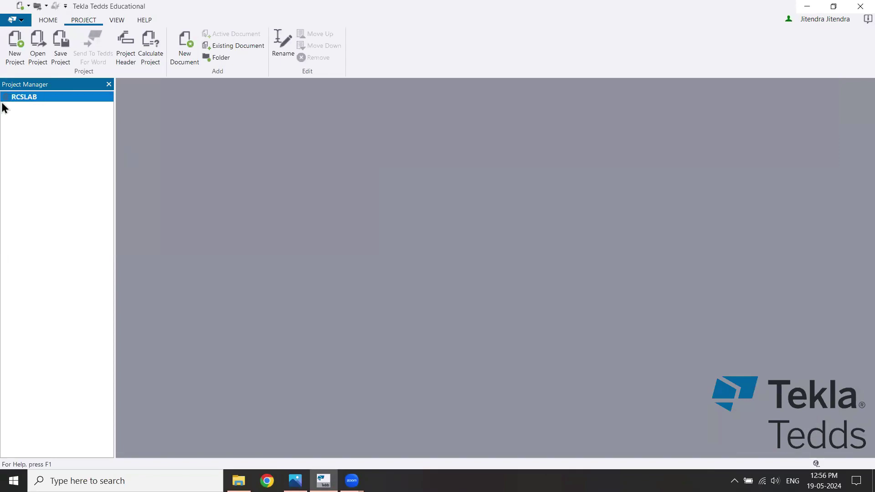
- Create a new document running the RC slab design (EN1992) Two-way example calculation
{"action": "left_click", "coordinate": [188, 56]}
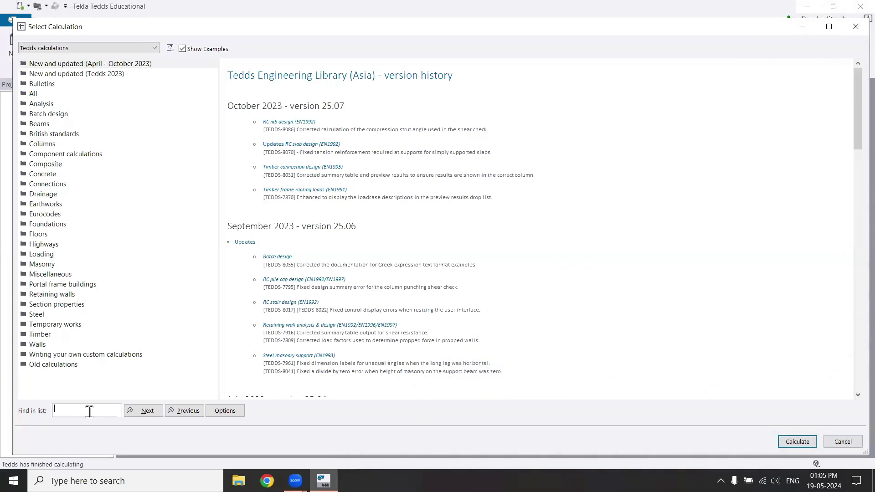
{"action": "type", "text": "s"}
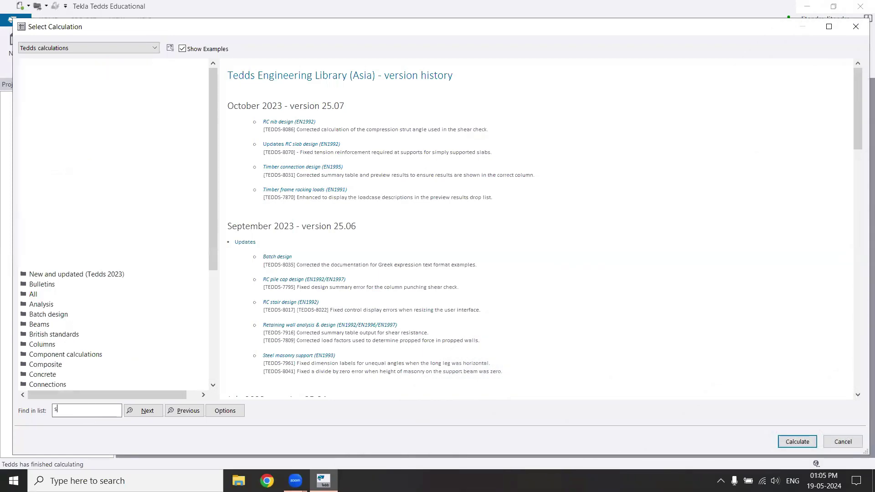
{"action": "type", "text": "lab"}
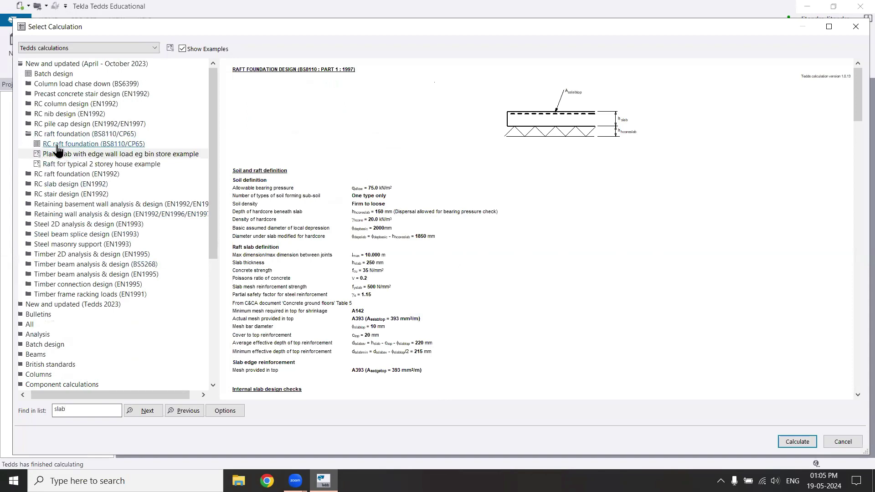
{"action": "left_click", "coordinate": [138, 411]}
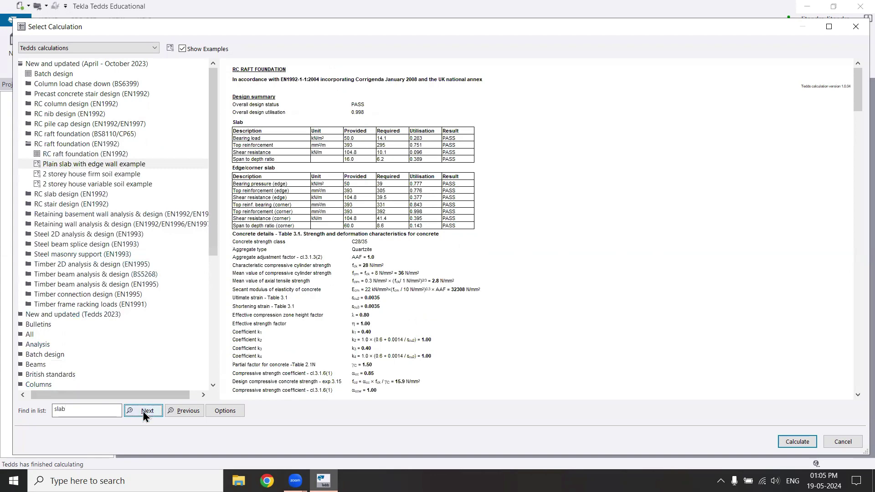
{"action": "left_click", "coordinate": [144, 410]}
{"action": "left_click", "coordinate": [39, 156]}
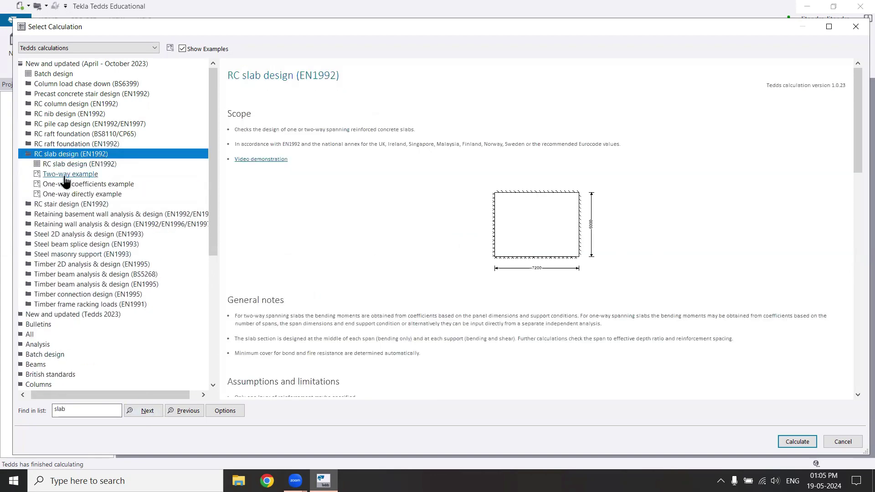
{"action": "left_click", "coordinate": [67, 174]}
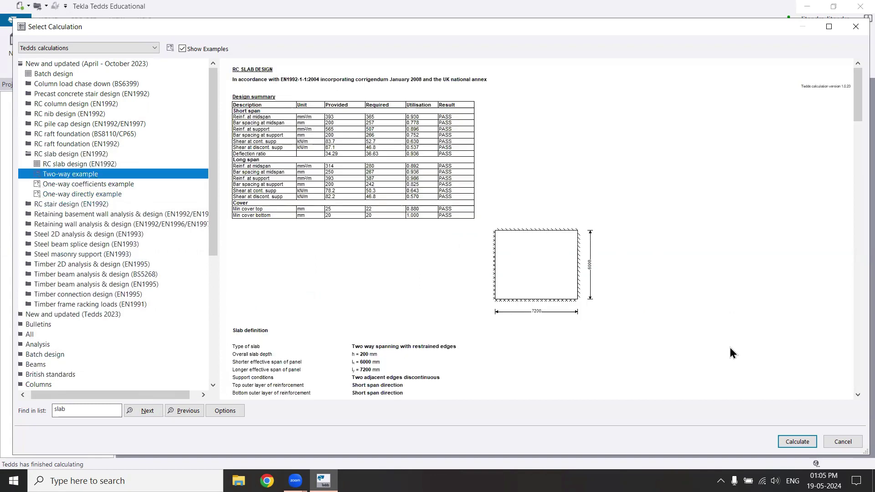
{"action": "left_click", "coordinate": [805, 446]}
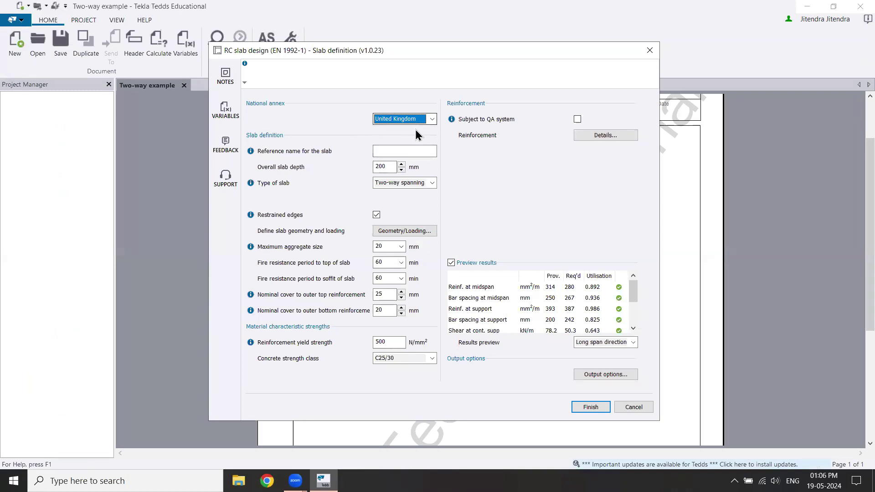
- Enter reference name Slab150 and 175 mm overall slab depth, then bring up geometry/loading
{"action": "left_click", "coordinate": [420, 151]}
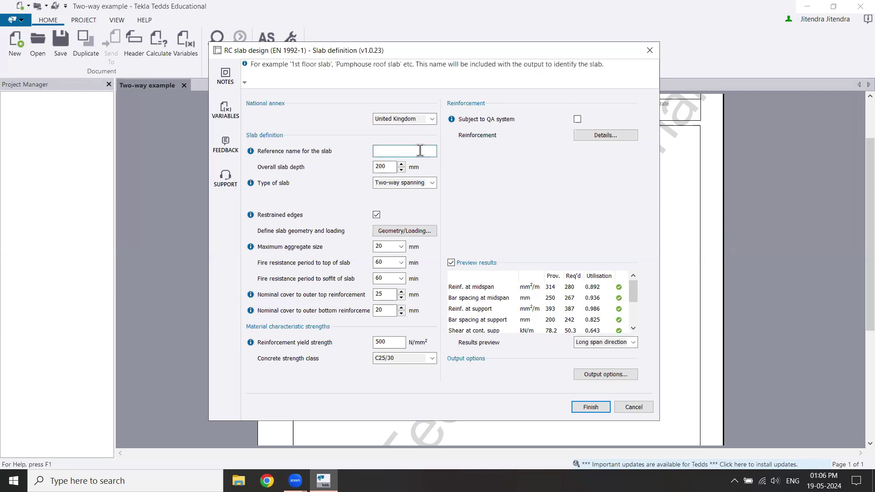
{"action": "type", "text": "Slab"}
{"action": "type", "text": "150"}
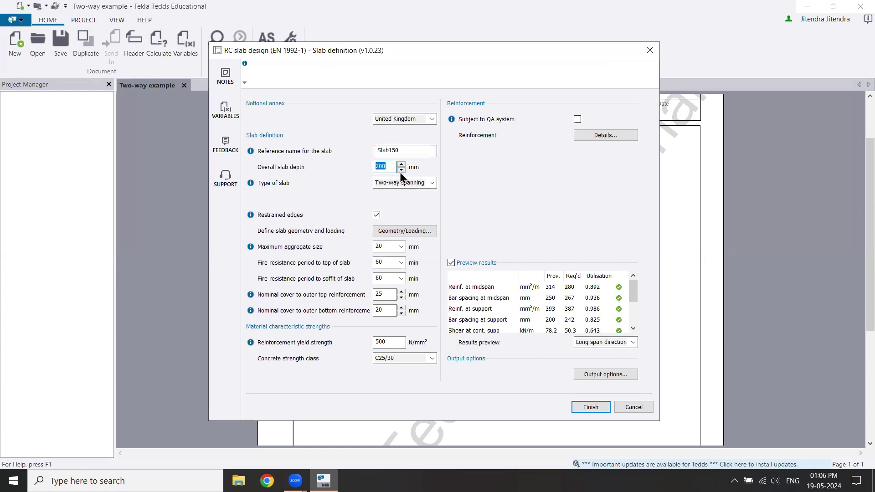
{"action": "type", "text": "175"}
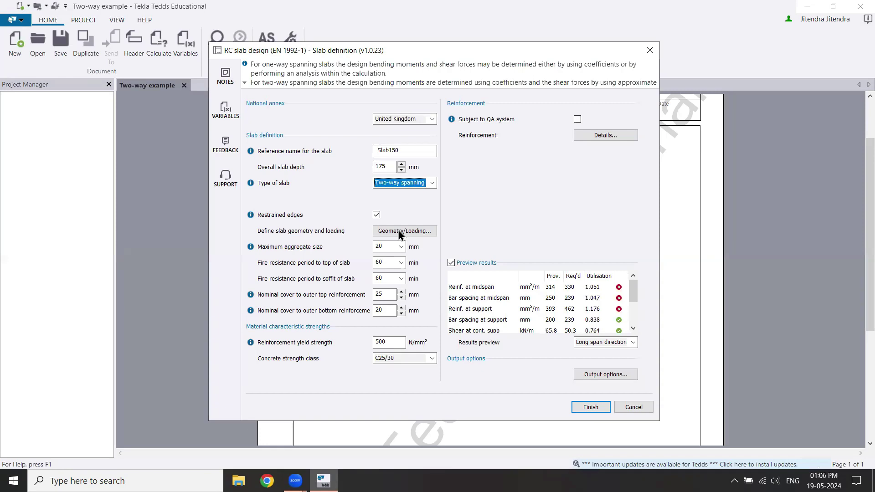
{"action": "left_click", "coordinate": [388, 234]}
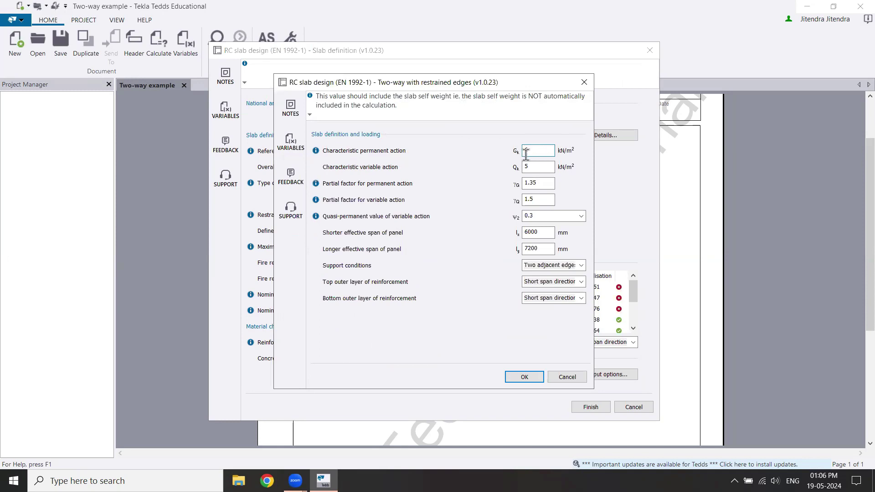
- Set characteristic loads to Gk 3 kN/m² and Qk 0 kN/m²
{"action": "type", "text": "3"}
{"action": "key", "text": "Tab"}
{"action": "type", "text": "0"}
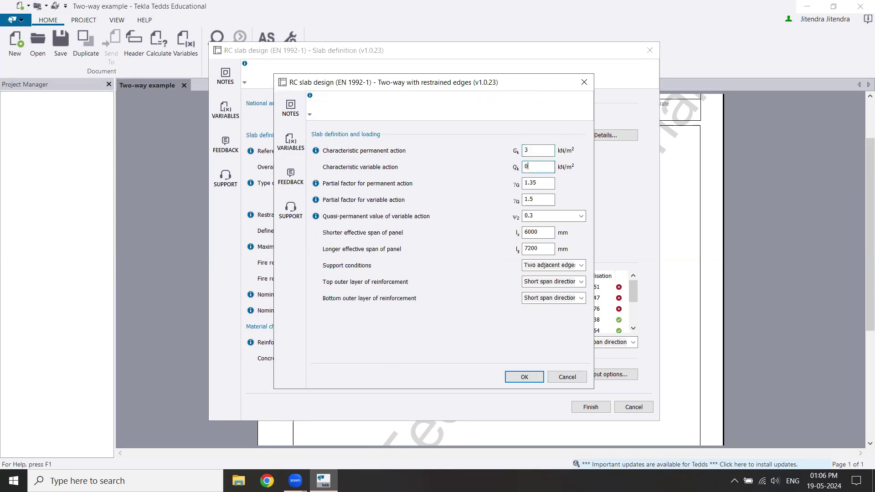
{"action": "left_click", "coordinate": [531, 183]}
{"action": "left_click", "coordinate": [548, 200]}
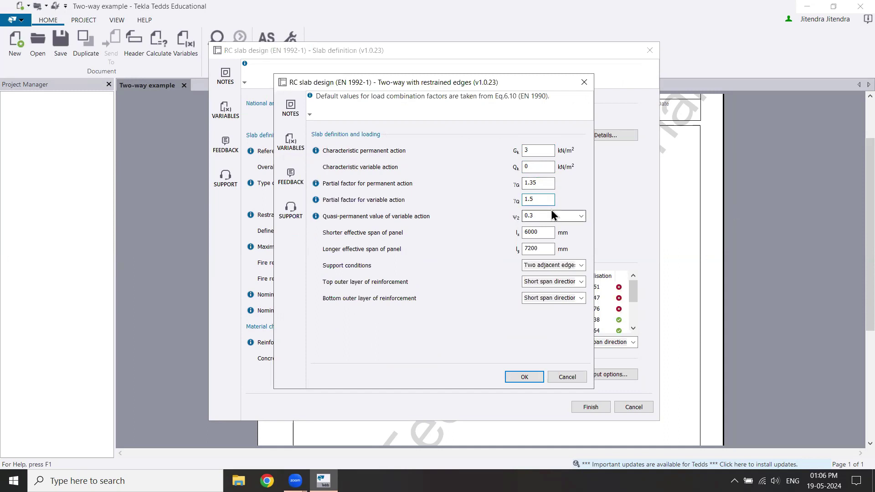
{"action": "mouse_move", "coordinate": [316, 200]}
{"action": "left_click", "coordinate": [530, 233]}
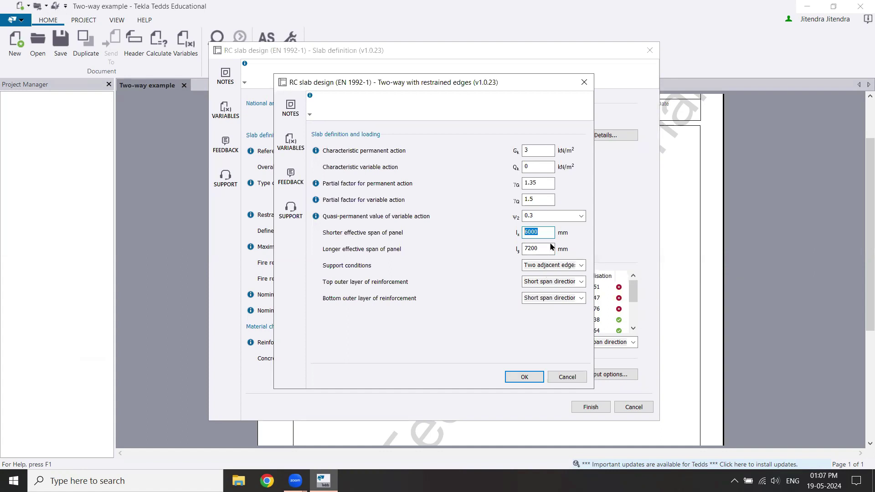
- Enter effective spans of 3000 mm (lx) and 4000 mm (ly)
{"action": "type", "text": "4000"}
{"action": "left_click", "coordinate": [553, 249]}
{"action": "type", "text": "300"}
{"action": "key", "text": "BackSpace"}
{"action": "key", "text": "BackSpace"}
{"action": "type", "text": "4000"}
{"action": "double_click", "coordinate": [550, 232]}
{"action": "type", "text": "3"}
{"action": "type", "text": "000"}
{"action": "key", "text": "Tab"}
{"action": "left_click", "coordinate": [535, 265]}
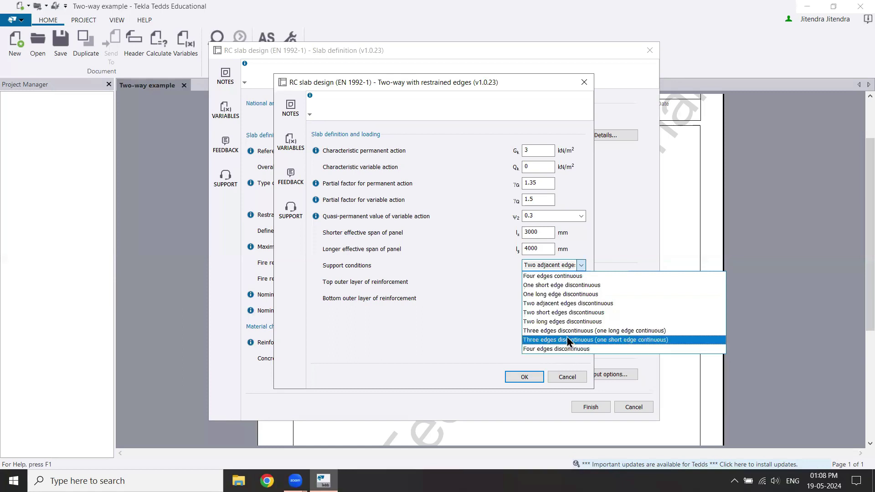
- Choose Four edges continuous supports, put the top outer layer in long span direction, and apply
{"action": "left_click", "coordinate": [556, 275]}
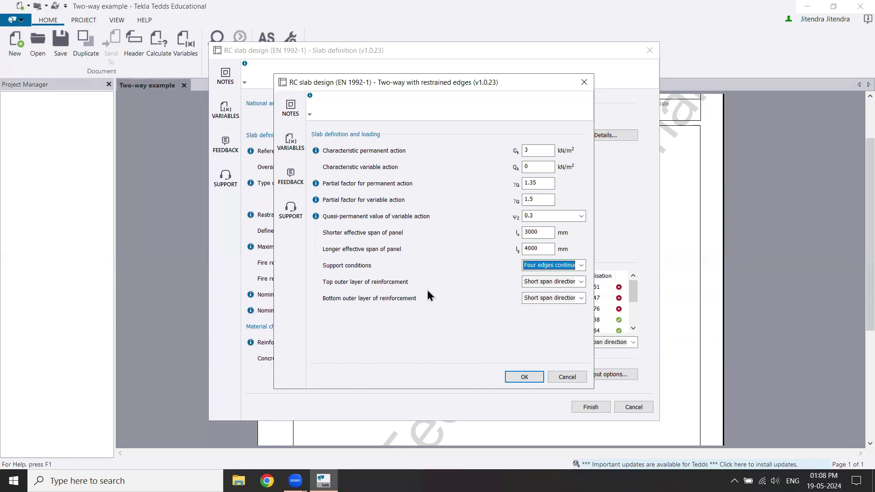
{"action": "left_click", "coordinate": [547, 281]}
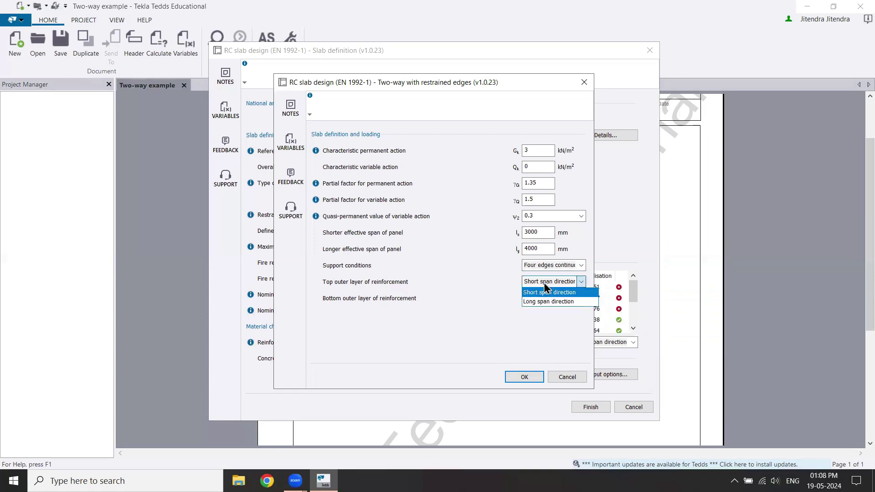
{"action": "left_click", "coordinate": [547, 292]}
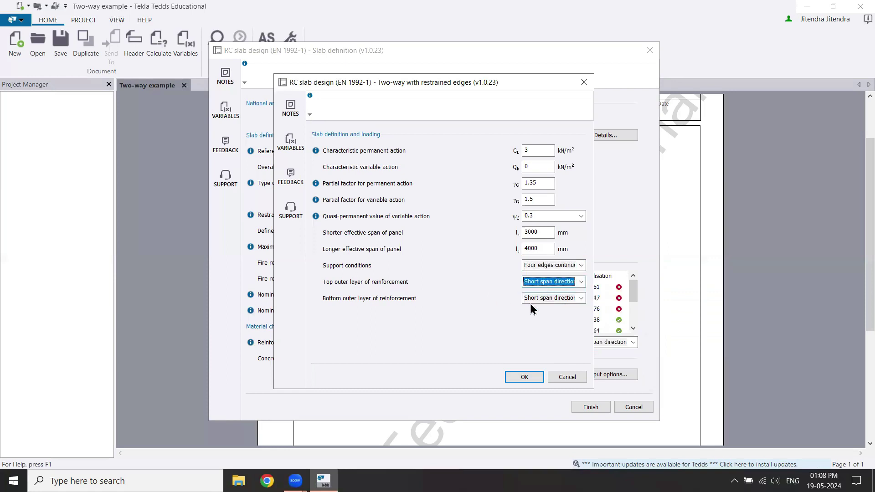
{"action": "left_click", "coordinate": [550, 300]}
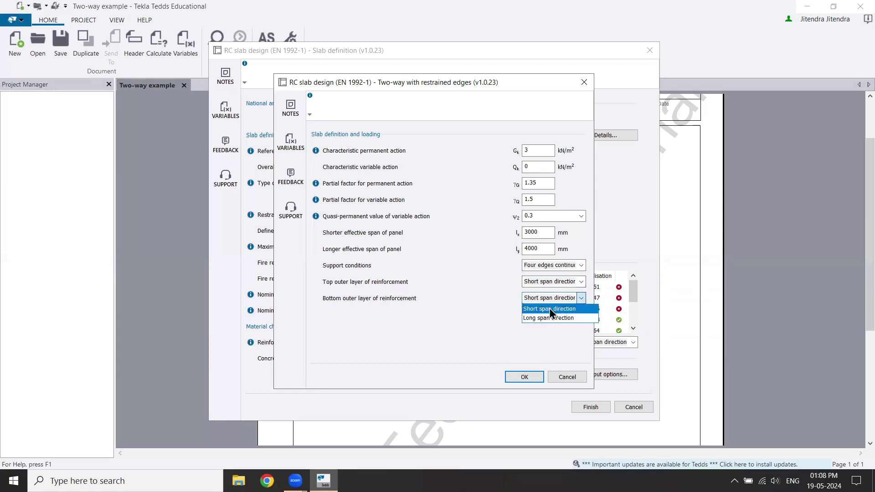
{"action": "left_click", "coordinate": [553, 284]}
{"action": "left_click", "coordinate": [549, 303]}
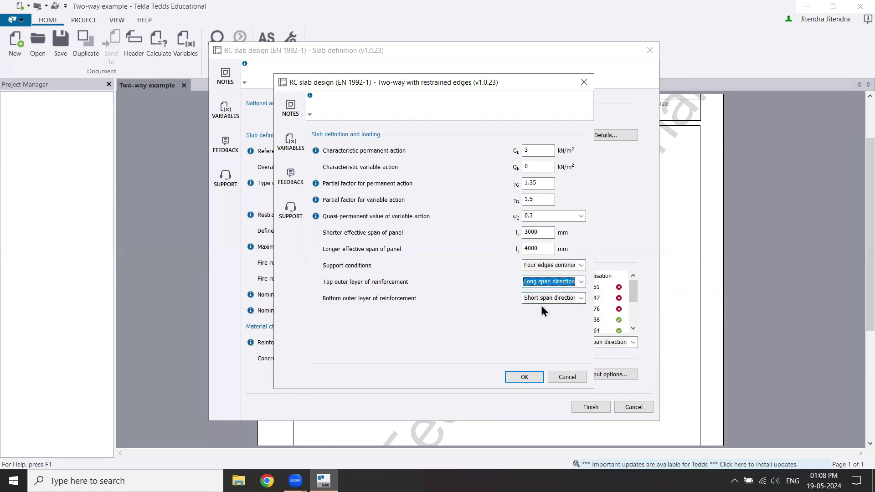
{"action": "left_click", "coordinate": [523, 375]}
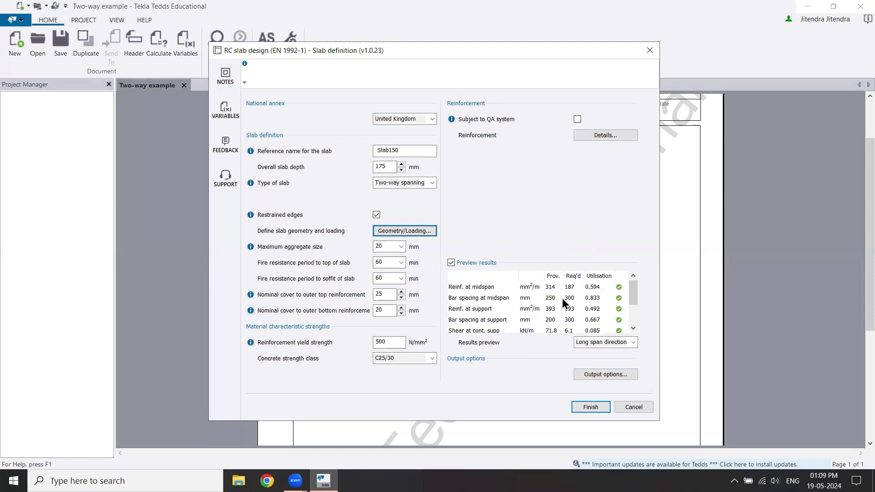
{"action": "scroll", "coordinate": [622, 332], "scroll_direction": "down", "scroll_amount": 1}
{"action": "scroll", "coordinate": [621, 332], "scroll_direction": "down", "scroll_amount": 2}
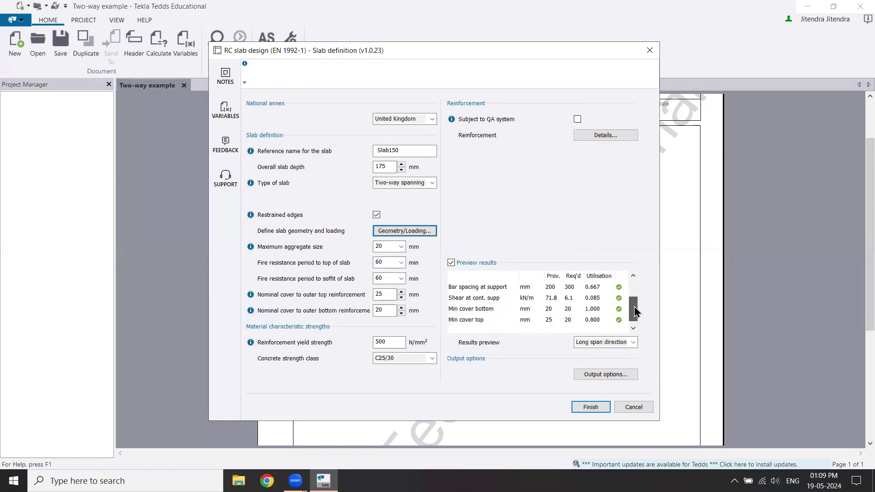
{"action": "scroll", "coordinate": [621, 319], "scroll_direction": "up", "scroll_amount": 3}
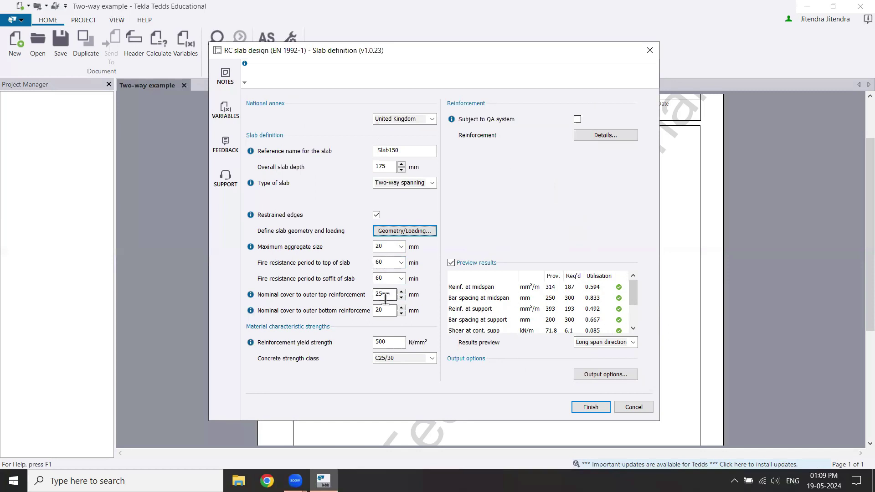
{"action": "double_click", "coordinate": [380, 295]}
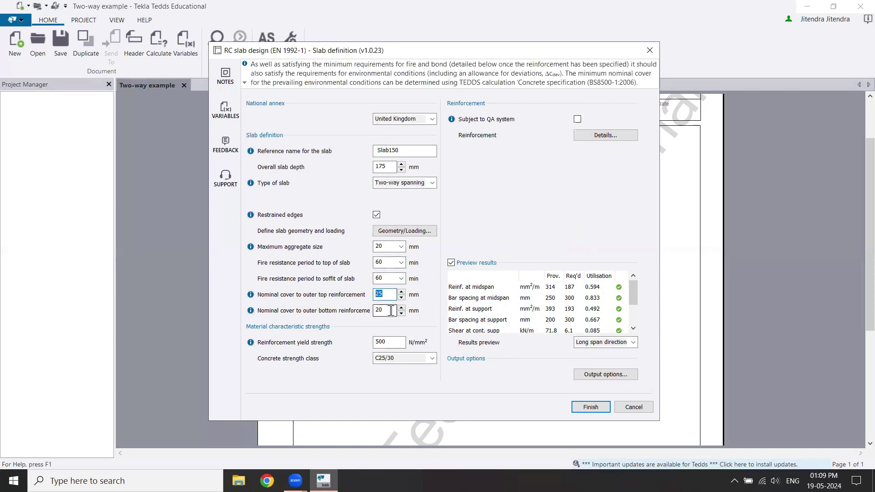
- Set reinforcement yield strength to 550 N/mm² and concrete class to C20/25
{"action": "double_click", "coordinate": [386, 342]}
{"action": "type", "text": "550"}
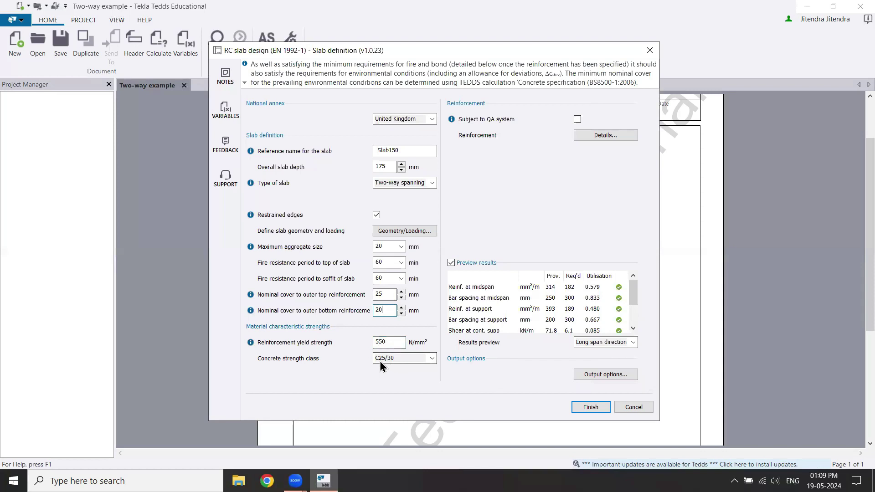
{"action": "left_click", "coordinate": [404, 363]}
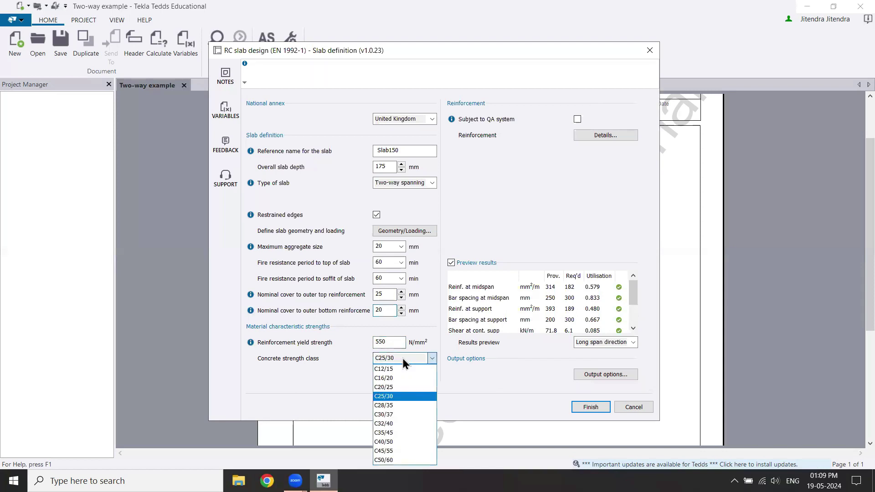
{"action": "left_click", "coordinate": [391, 387]}
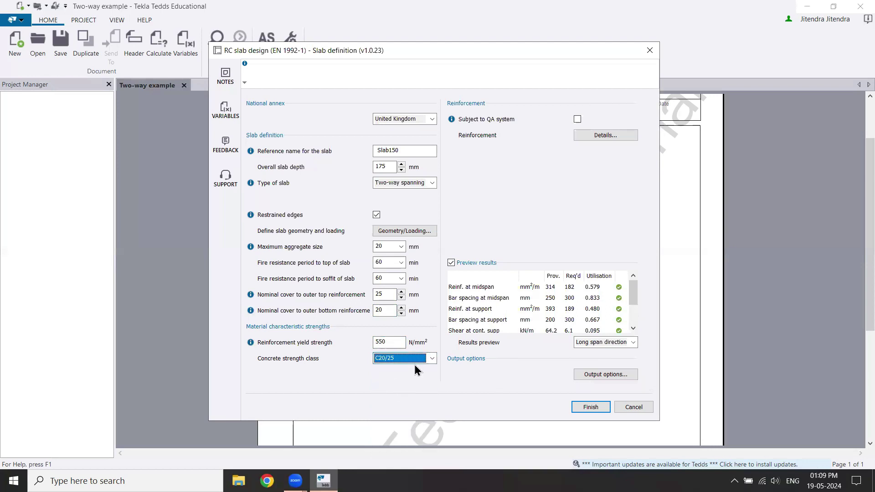
- Set the results preview to the short span direction
{"action": "mouse_move", "coordinate": [626, 290]}
{"action": "left_mouse_down"}
{"action": "mouse_move", "coordinate": [633, 319]}
{"action": "mouse_move", "coordinate": [631, 285]}
{"action": "left_mouse_up"}
{"action": "left_click", "coordinate": [612, 347]}
{"action": "mouse_move", "coordinate": [633, 294]}
{"action": "left_mouse_down"}
{"action": "mouse_move", "coordinate": [634, 318]}
{"action": "mouse_move", "coordinate": [638, 292]}
{"action": "left_mouse_up"}
- Set the calculation title in Output options to Slab2way
{"action": "left_click", "coordinate": [603, 375]}
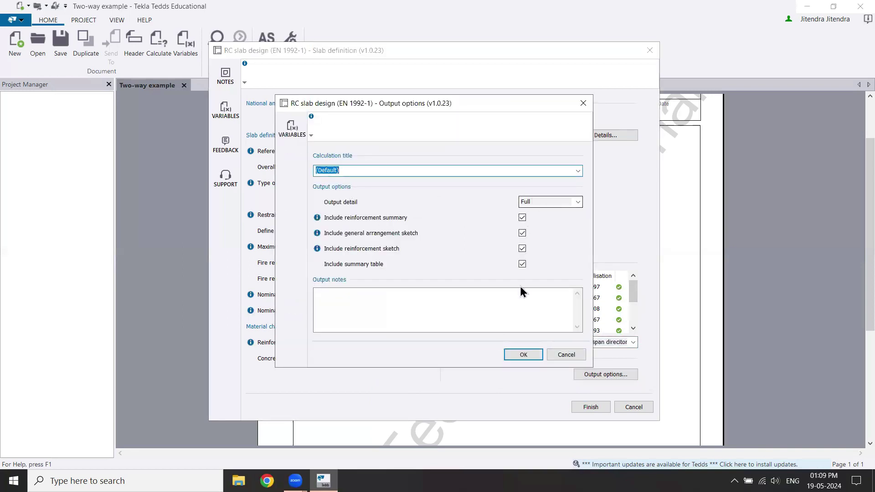
{"action": "type", "text": "Slab2way"}
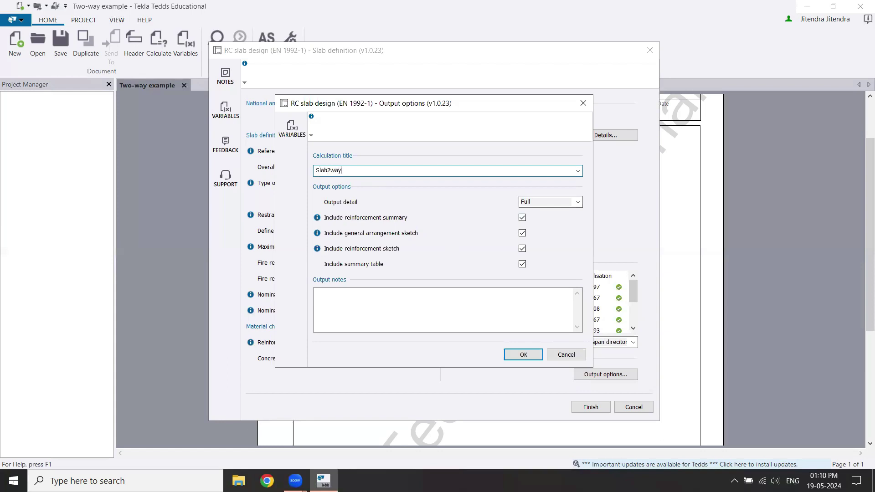
{"action": "left_click", "coordinate": [528, 356]}
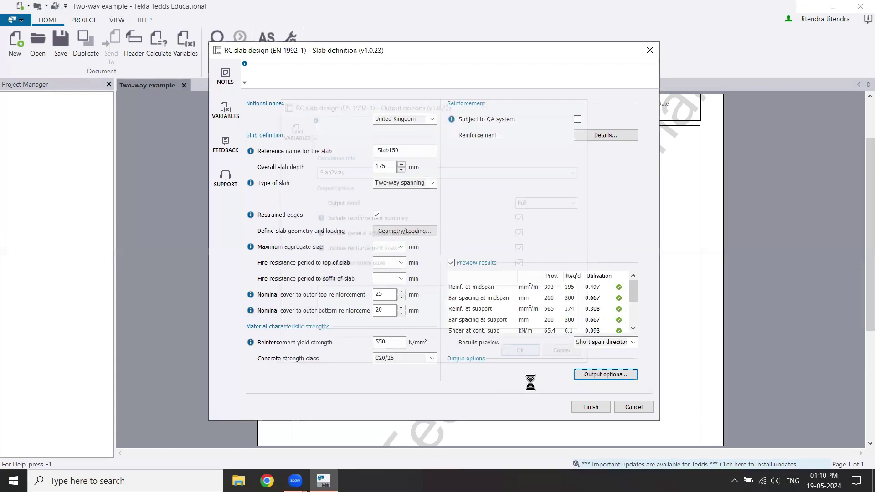
- Run the SLAB2WAY calculation and review its design summary and 12 mm/10 mm reinforcement sketch
{"action": "left_click", "coordinate": [576, 406]}
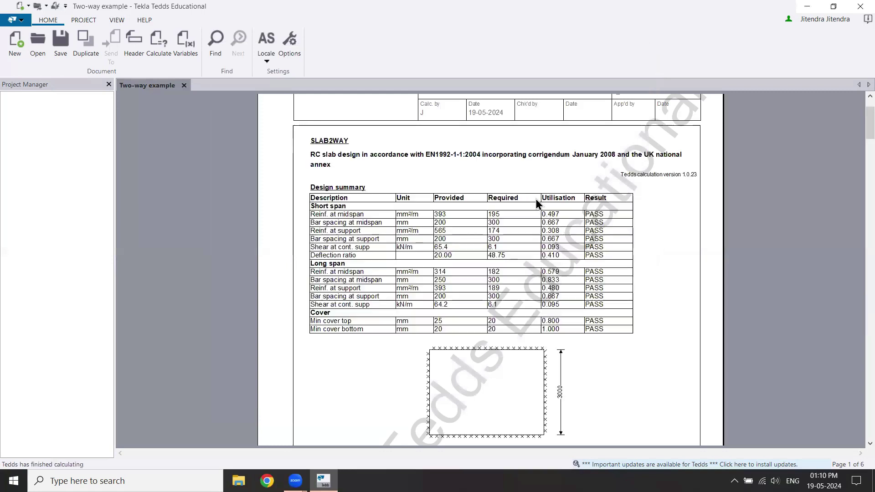
{"action": "scroll", "coordinate": [854, 135], "scroll_direction": "down", "scroll_amount": 10}
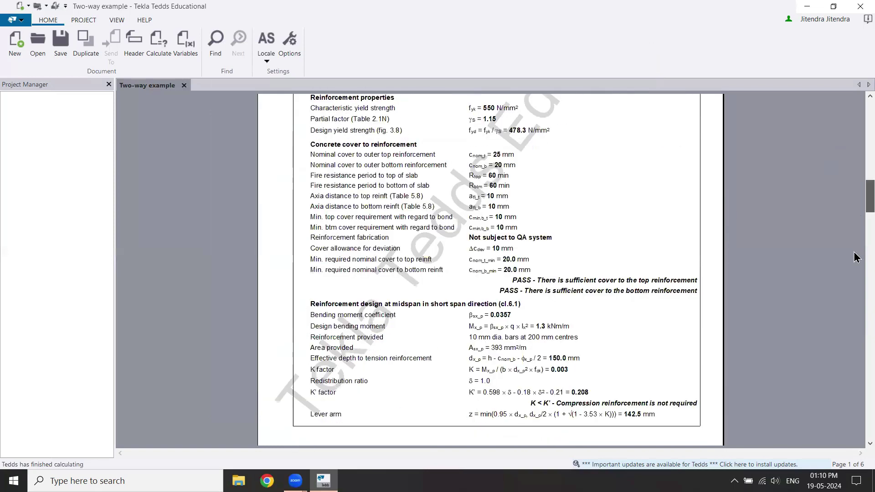
{"action": "scroll", "coordinate": [854, 257], "scroll_direction": "down", "scroll_amount": 3}
{"action": "scroll", "coordinate": [854, 287], "scroll_direction": "down", "scroll_amount": 5}
{"action": "scroll", "coordinate": [854, 349], "scroll_direction": "down", "scroll_amount": 3}
{"action": "scroll", "coordinate": [855, 395], "scroll_direction": "down", "scroll_amount": 3}
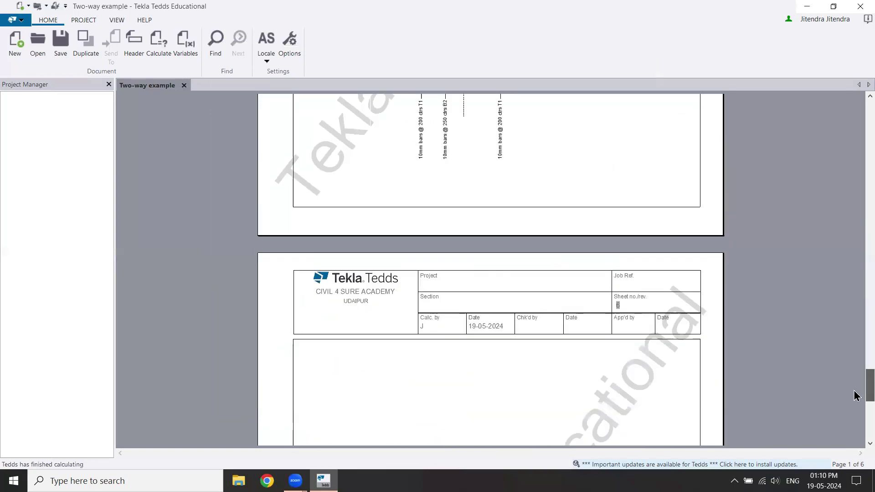
{"action": "scroll", "coordinate": [857, 392], "scroll_direction": "up", "scroll_amount": 3}
{"action": "scroll", "coordinate": [856, 385], "scroll_direction": "up", "scroll_amount": 1}
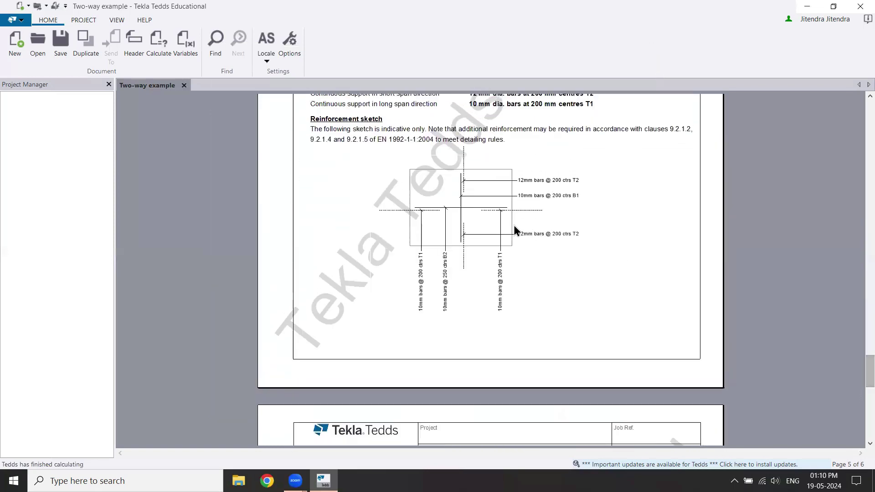
{"action": "scroll", "coordinate": [496, 219], "scroll_direction": "up", "scroll_amount": 2, "text": "ctrl"}
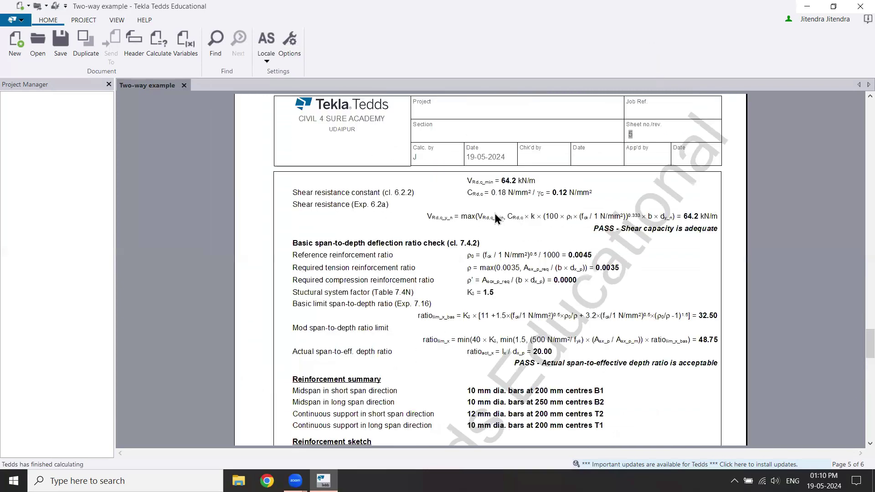
{"action": "scroll", "coordinate": [515, 214], "scroll_direction": "up", "scroll_amount": 1, "text": "ctrl"}
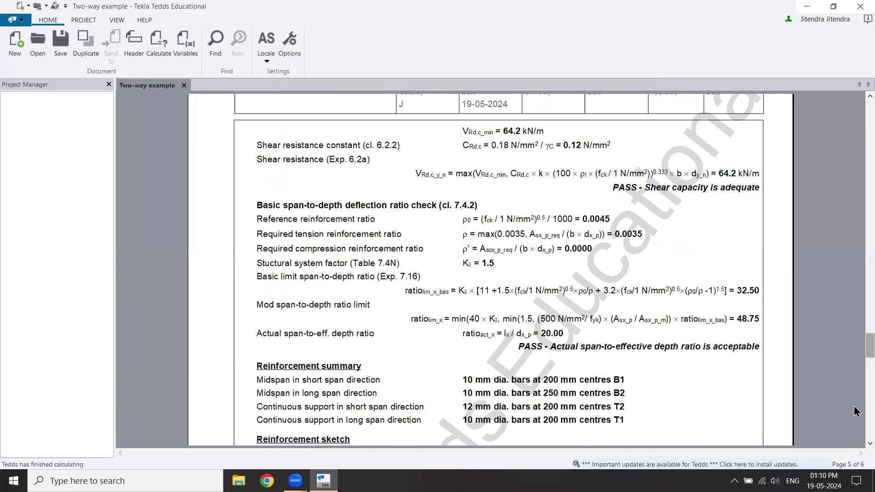
{"action": "scroll", "coordinate": [857, 410], "scroll_direction": "down", "scroll_amount": 14}
{"action": "scroll", "coordinate": [852, 360], "scroll_direction": "up", "scroll_amount": 6}
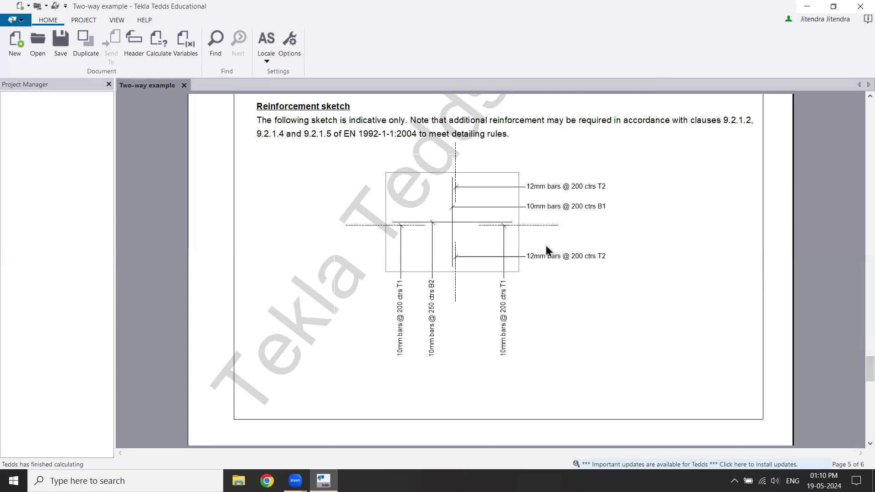
{"action": "scroll", "coordinate": [554, 248], "scroll_direction": "up", "scroll_amount": 3}
{"action": "scroll", "coordinate": [552, 250], "scroll_direction": "up", "scroll_amount": 1, "text": "ctrl"}
{"action": "mouse_move", "coordinate": [856, 338]}
{"action": "left_mouse_down"}
{"action": "mouse_move", "coordinate": [856, 429]}
{"action": "mouse_move", "coordinate": [856, 359]}
{"action": "left_mouse_up"}
{"action": "scroll", "coordinate": [656, 310], "scroll_direction": "down", "scroll_amount": 1}
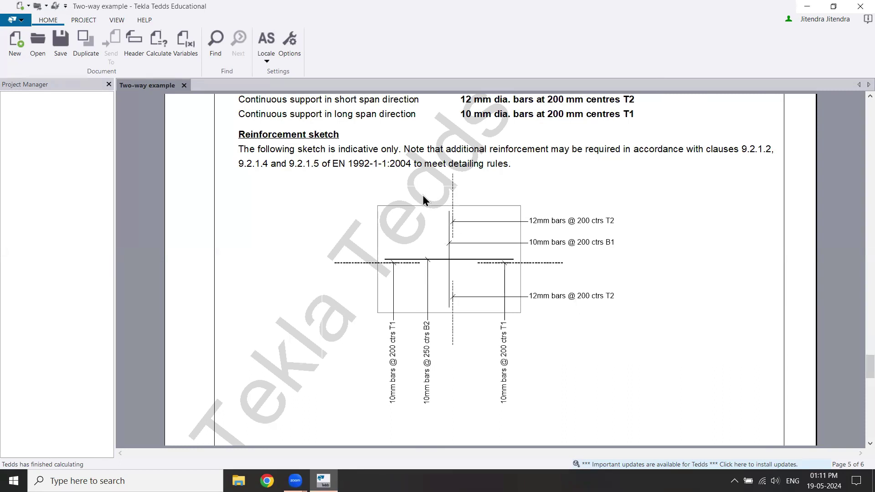
- Reopen the slab definition and show the reinforcement details, currently 10 mm bars at 200 mm
{"action": "left_click", "coordinate": [155, 55]}
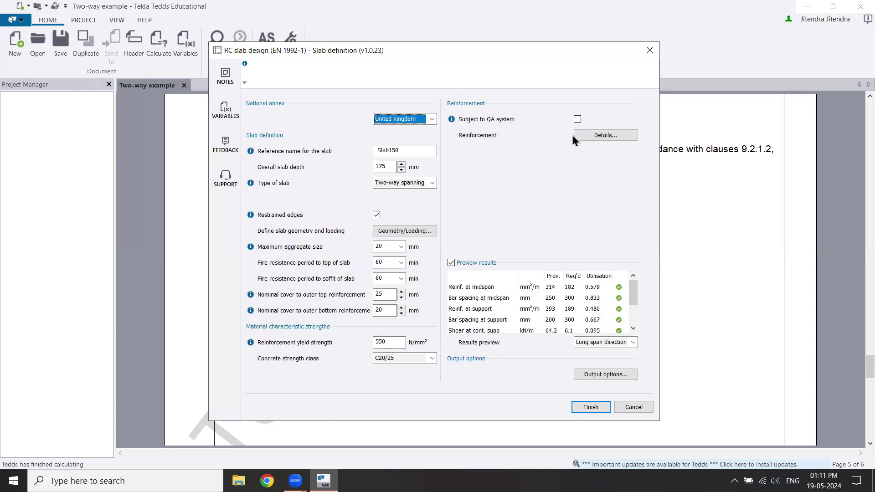
{"action": "left_click", "coordinate": [613, 136]}
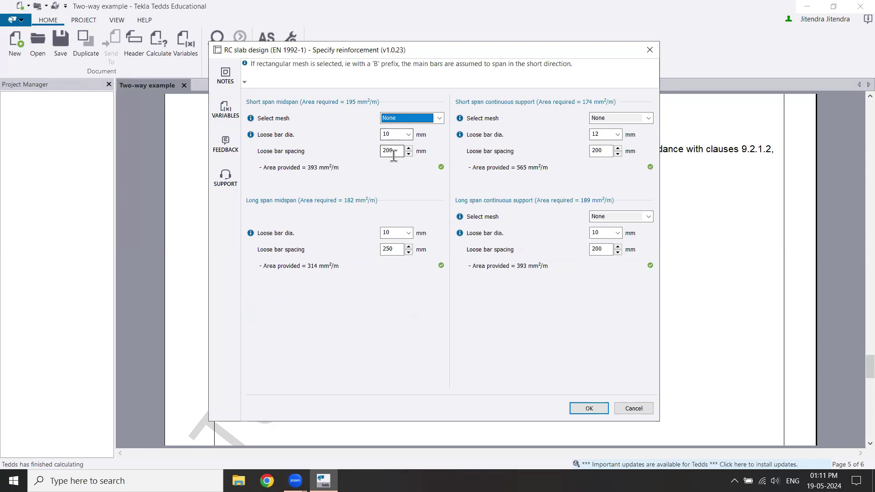
- Use 8 mm short-span midspan and support bars and 200 mm long-span midspan spacing, then confirm
{"action": "left_click", "coordinate": [391, 151]}
{"action": "double_click", "coordinate": [376, 152]}
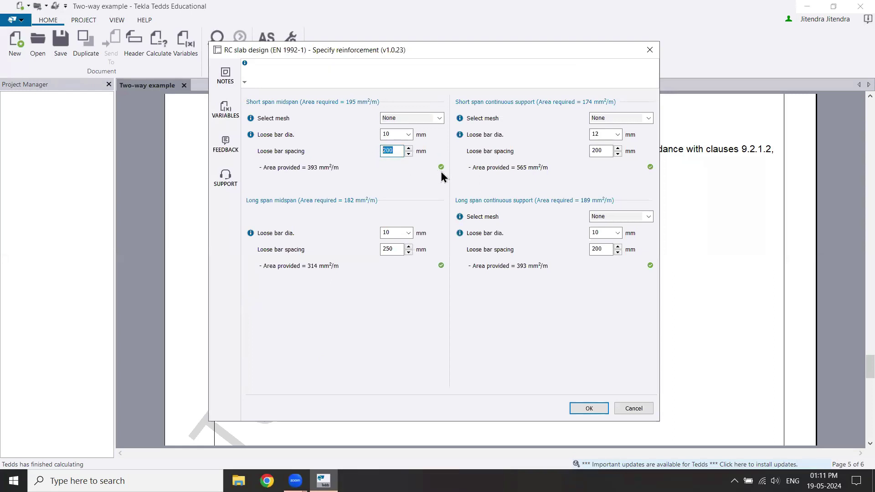
{"action": "left_click", "coordinate": [407, 135]}
{"action": "left_click", "coordinate": [395, 164]}
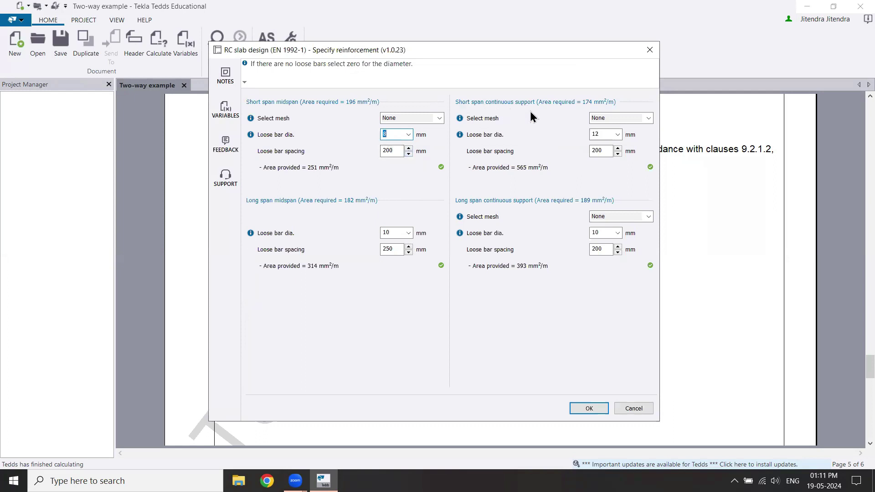
{"action": "left_click", "coordinate": [617, 134]}
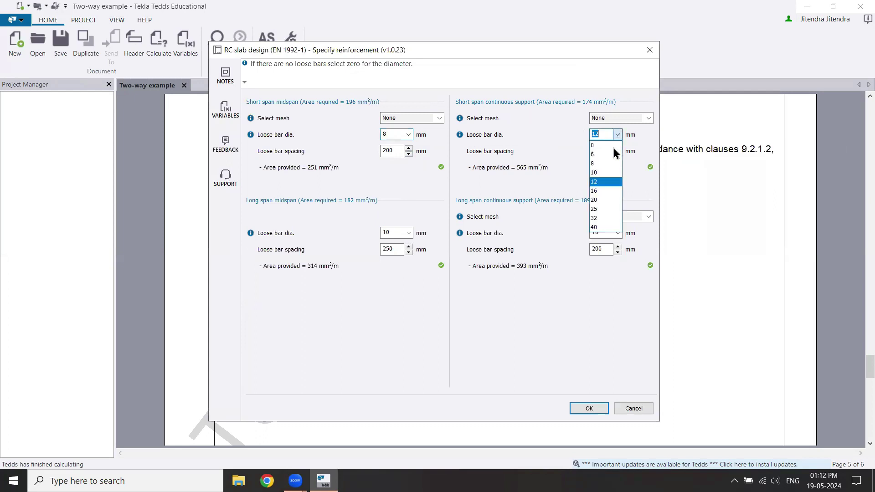
{"action": "left_click", "coordinate": [608, 163]}
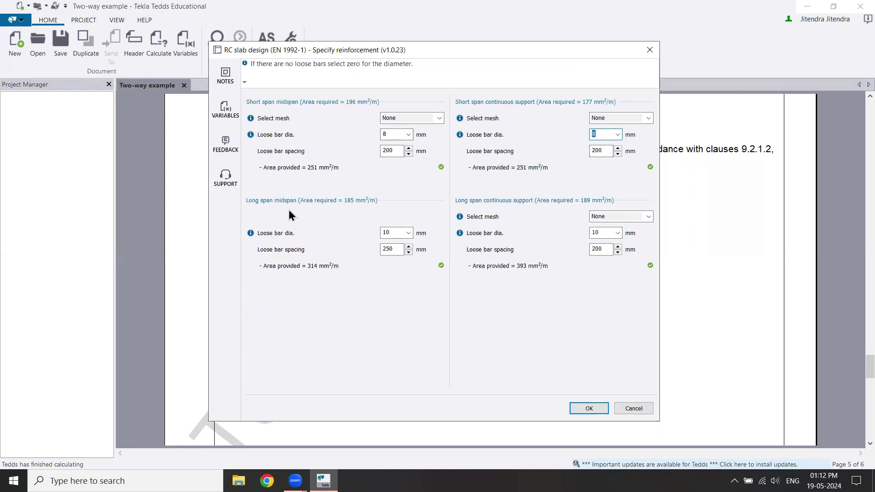
{"action": "left_click", "coordinate": [408, 233]}
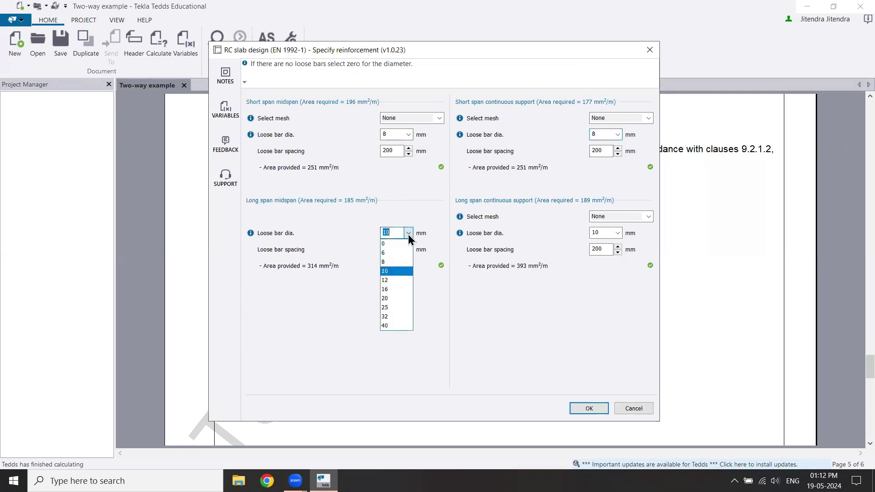
{"action": "left_click", "coordinate": [409, 235]}
{"action": "double_click", "coordinate": [396, 250]}
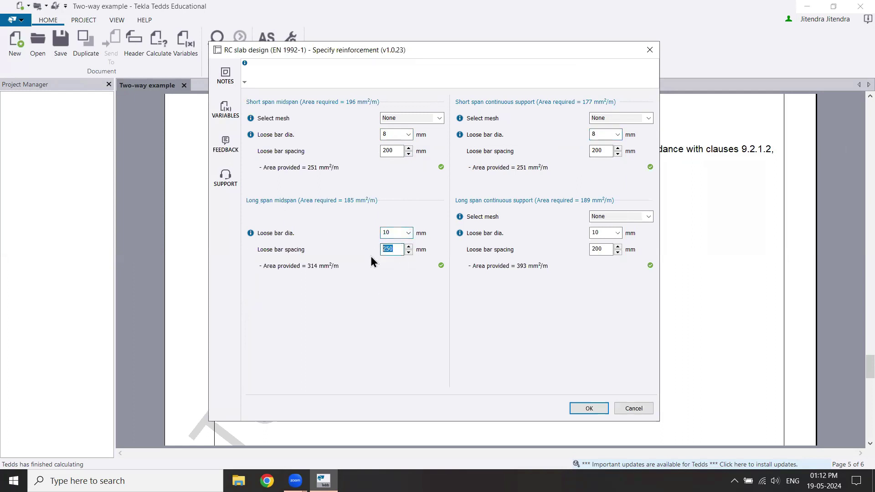
{"action": "type", "text": "200"}
{"action": "left_click", "coordinate": [604, 250]}
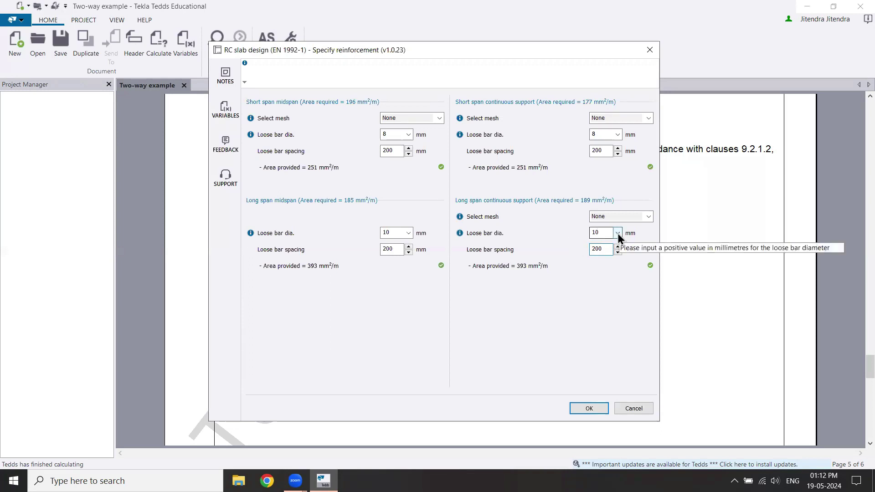
{"action": "left_click", "coordinate": [583, 406]}
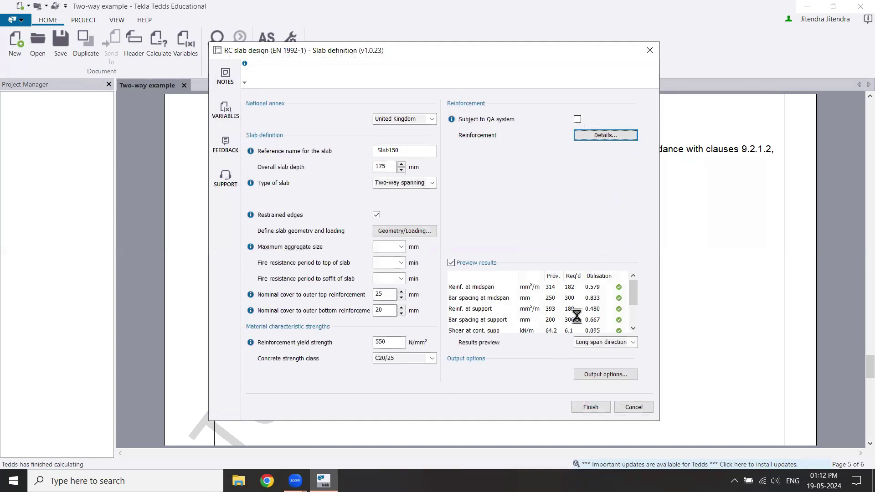
- Preview results in the Long span direction and recalculate, showing 8 mm and 10 mm bars at 200 mm
{"action": "scroll", "coordinate": [624, 297], "scroll_direction": "down", "scroll_amount": 2}
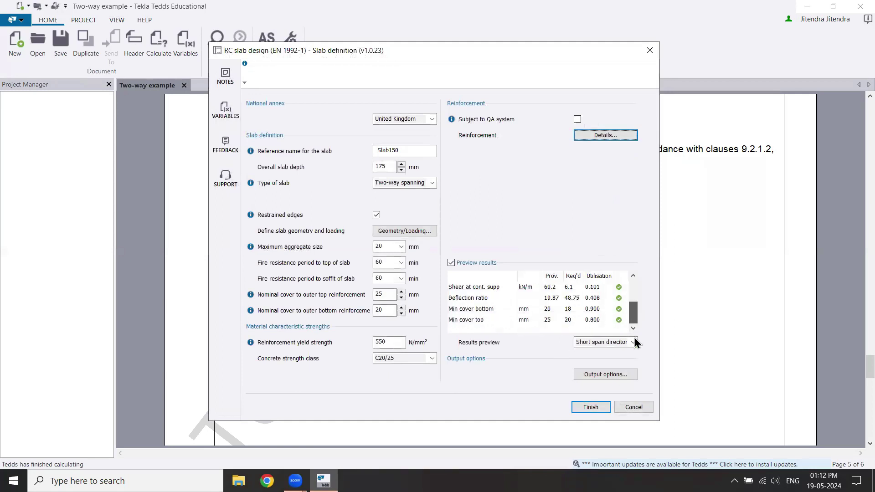
{"action": "left_click", "coordinate": [633, 342]}
{"action": "left_click", "coordinate": [606, 363]}
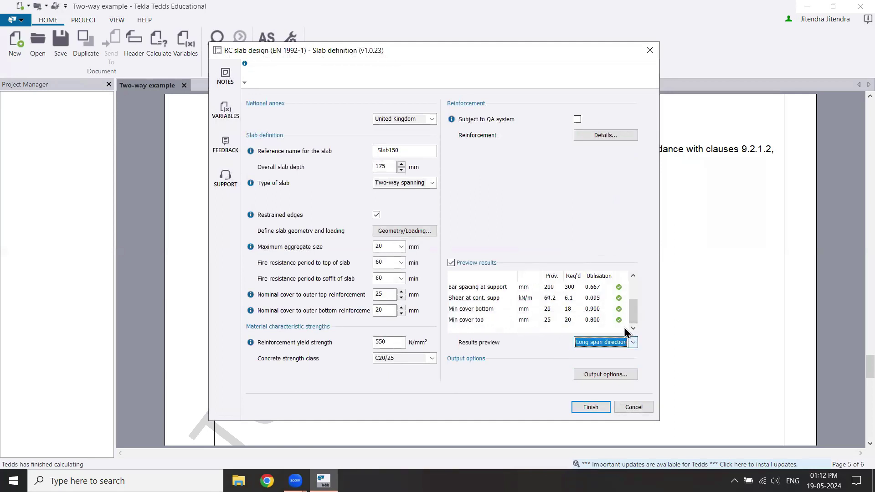
{"action": "scroll", "coordinate": [633, 289], "scroll_direction": "up", "scroll_amount": 2}
{"action": "left_click", "coordinate": [591, 409]}
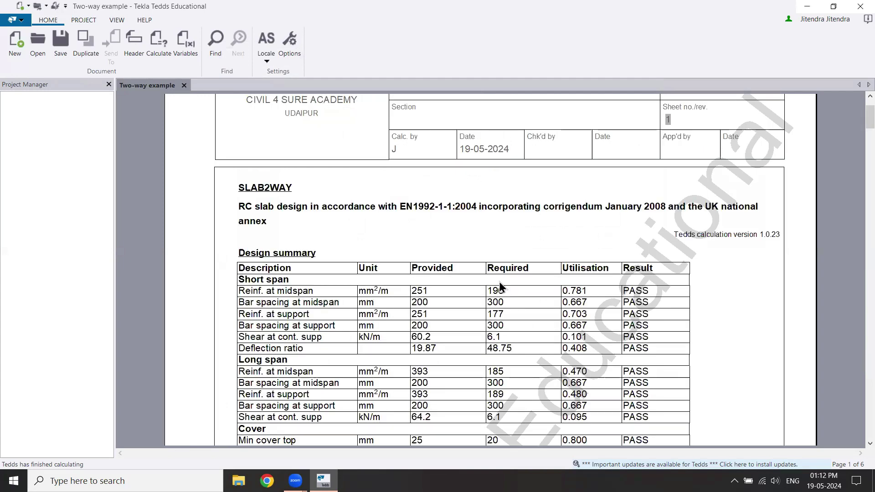
{"action": "scroll", "coordinate": [856, 128], "scroll_direction": "down", "scroll_amount": 10}
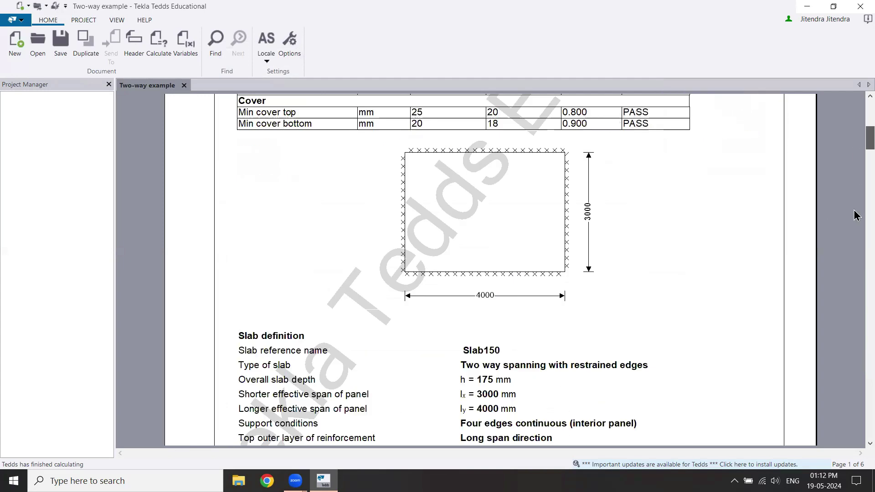
{"action": "scroll", "coordinate": [857, 396], "scroll_direction": "down", "scroll_amount": 15}
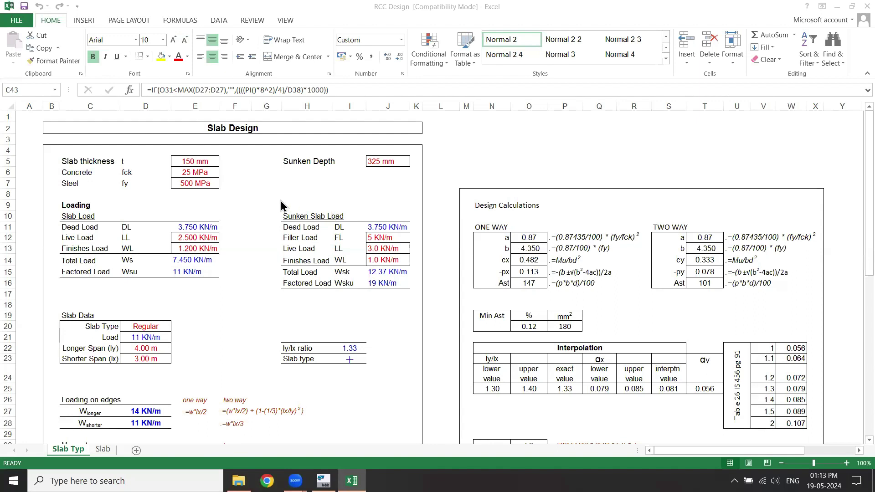
- Review the slab inputs, the fy steel grade list (keeping 500) and the dead load formula
{"action": "left_click", "coordinate": [271, 184]}
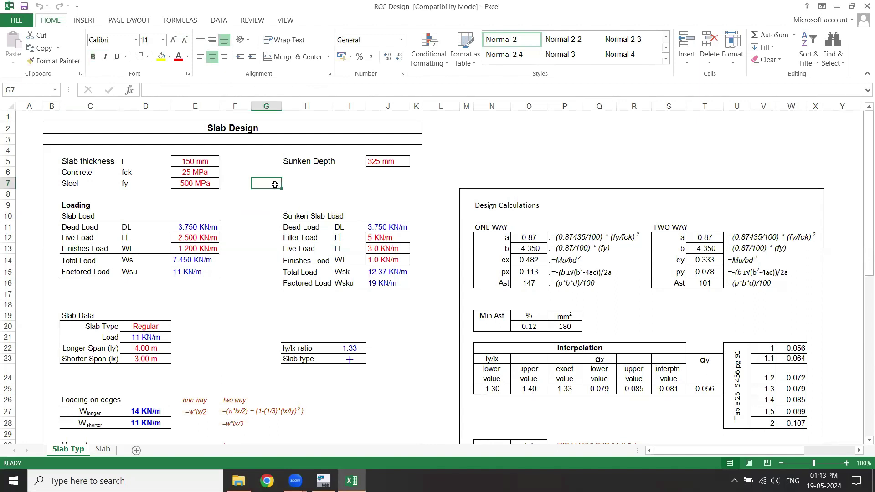
{"action": "left_click", "coordinate": [206, 173]}
{"action": "left_click", "coordinate": [202, 160]}
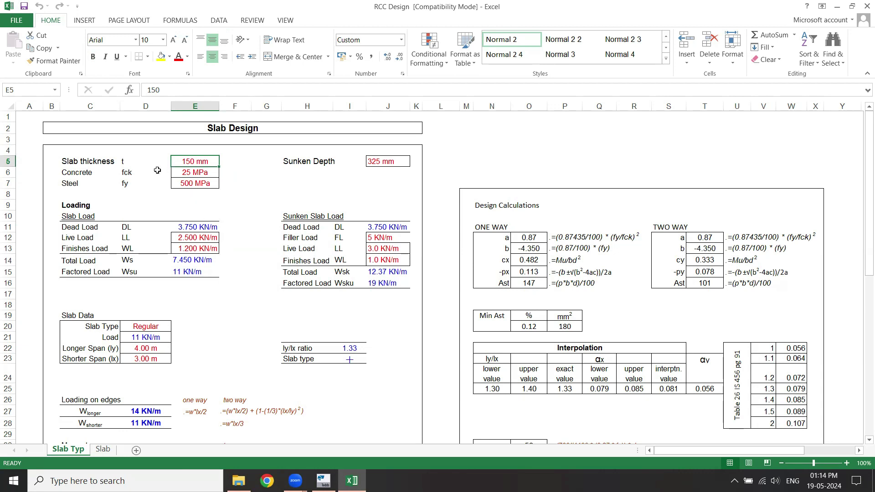
{"action": "left_click", "coordinate": [200, 173]}
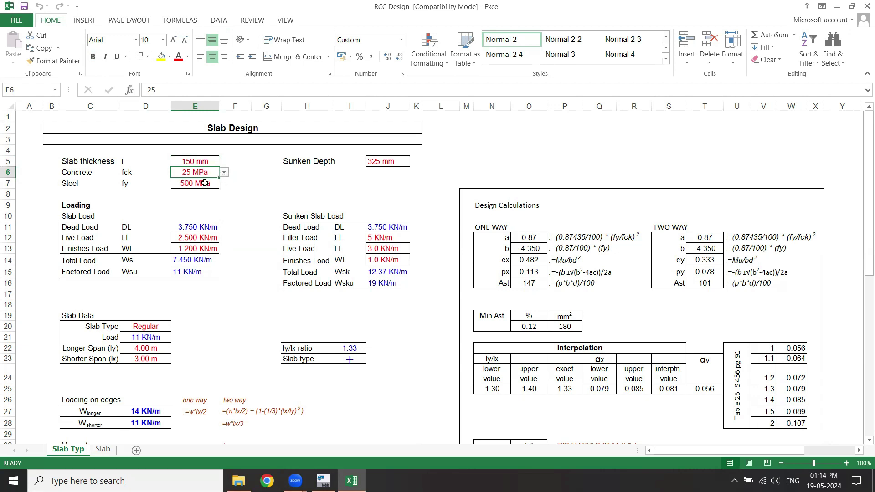
{"action": "left_click", "coordinate": [204, 183]}
{"action": "left_click", "coordinate": [224, 184]}
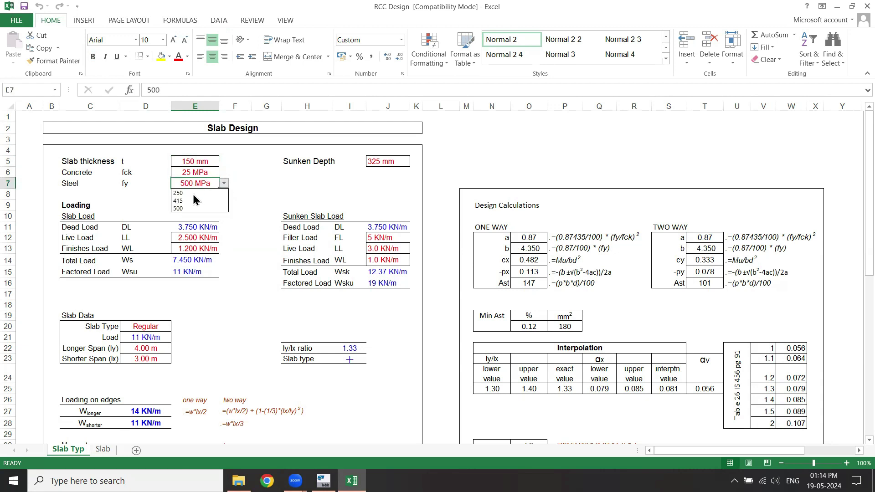
{"action": "left_click", "coordinate": [179, 209]}
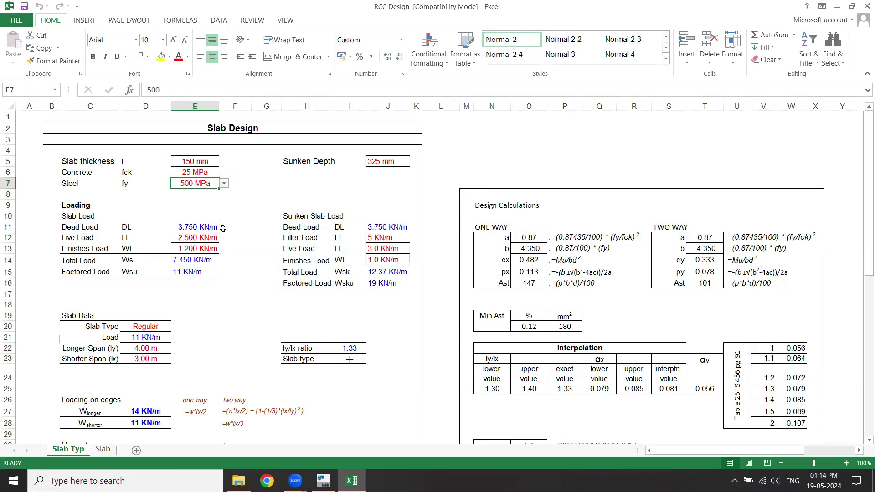
{"action": "left_click", "coordinate": [204, 163]}
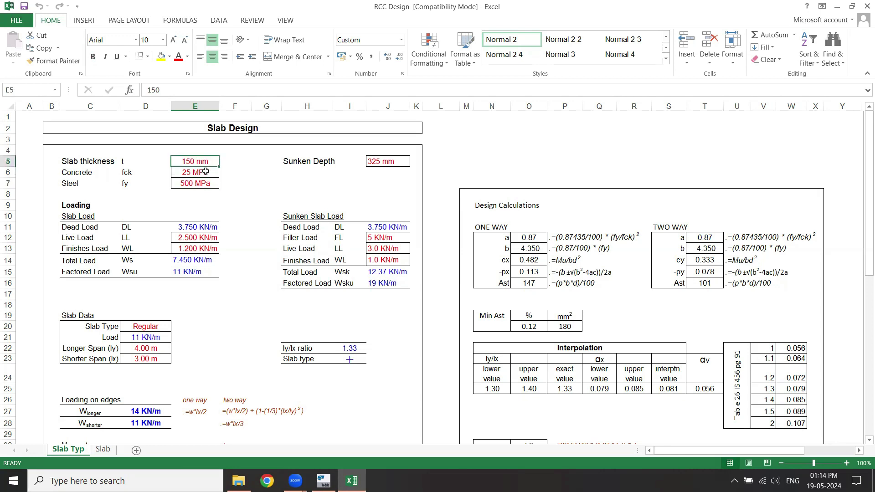
{"action": "left_click", "coordinate": [203, 229]}
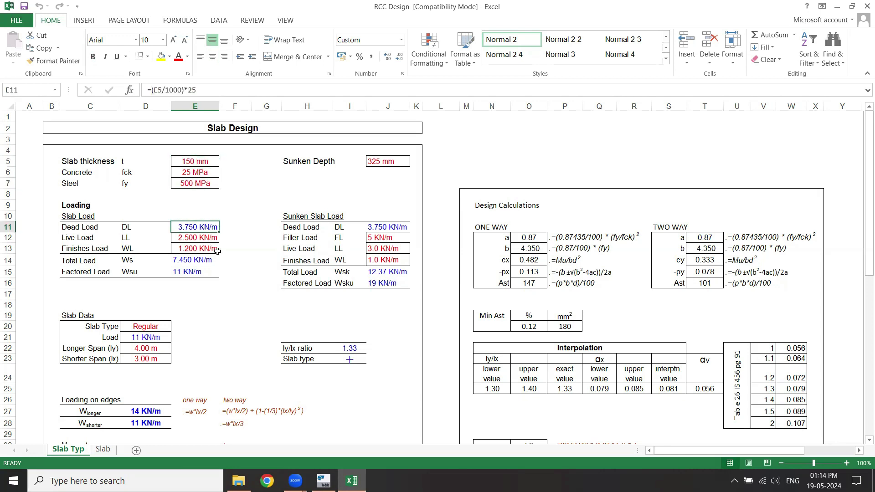
- Set the live load in E12 to 3.5 KN/m and check the slab type list, leaving Regular
{"action": "left_click", "coordinate": [208, 240]}
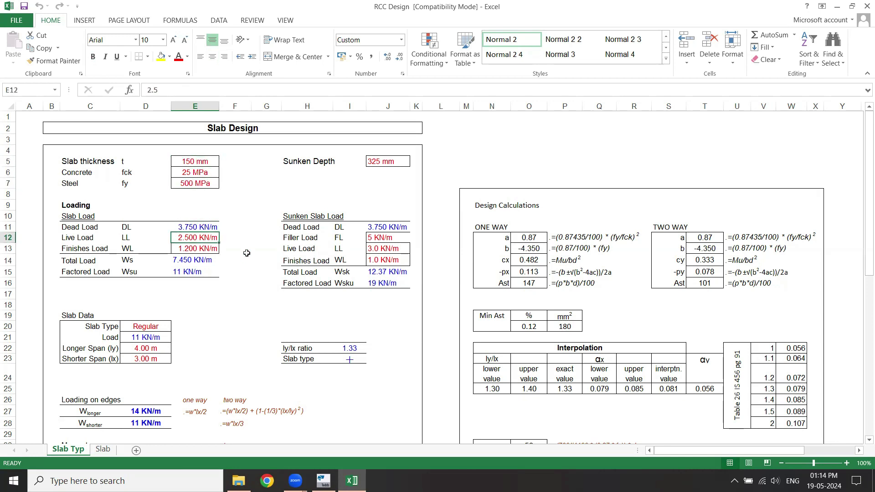
{"action": "type", "text": "3.5"}
{"action": "key", "text": "Return"}
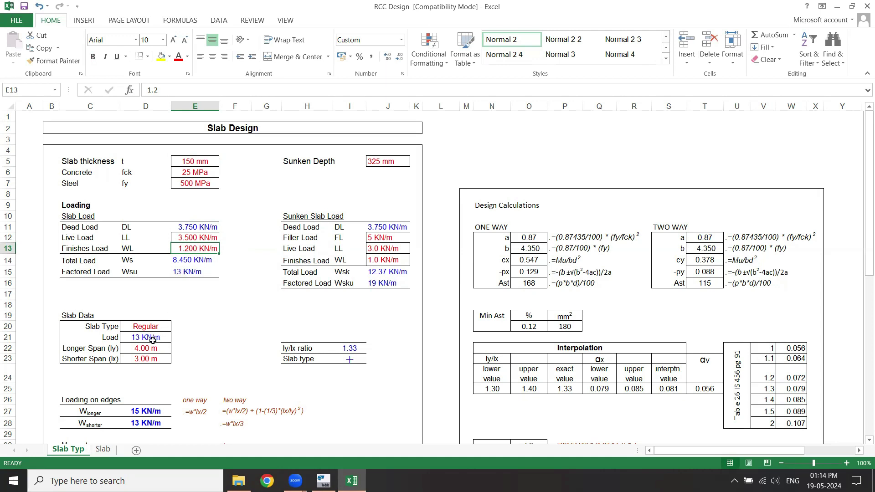
{"action": "left_click", "coordinate": [158, 327]}
{"action": "left_click", "coordinate": [175, 327]}
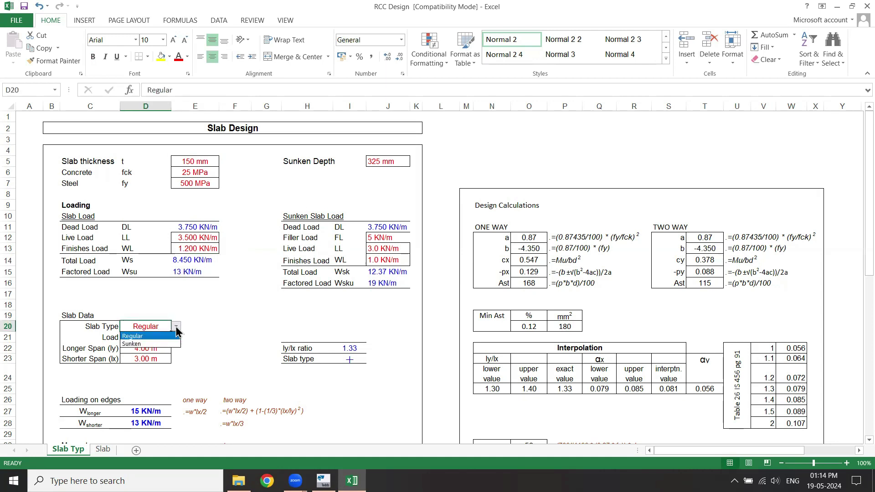
{"action": "left_click", "coordinate": [148, 336]}
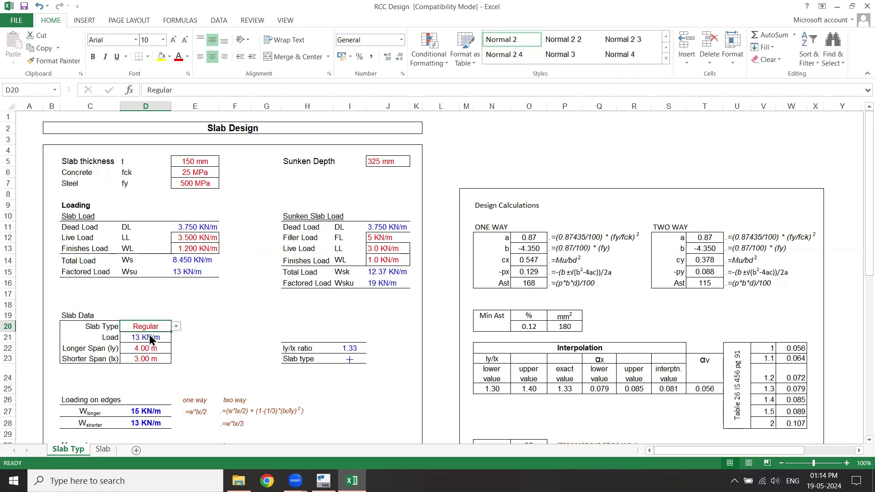
- Inspect the shorter span value of 3 and the 8# and 10# x-direction bar spacing formulas
{"action": "scroll", "coordinate": [854, 194], "scroll_direction": "down", "scroll_amount": 3}
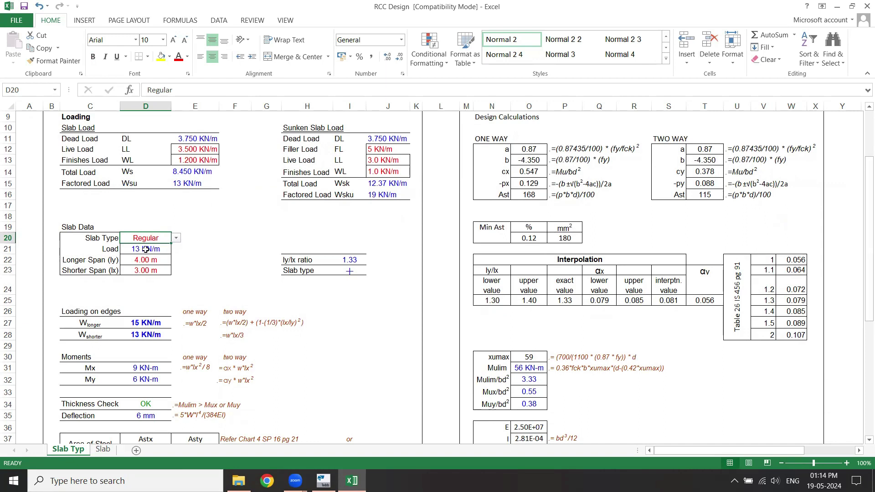
{"action": "left_click", "coordinate": [145, 249]}
{"action": "left_click", "coordinate": [147, 271]}
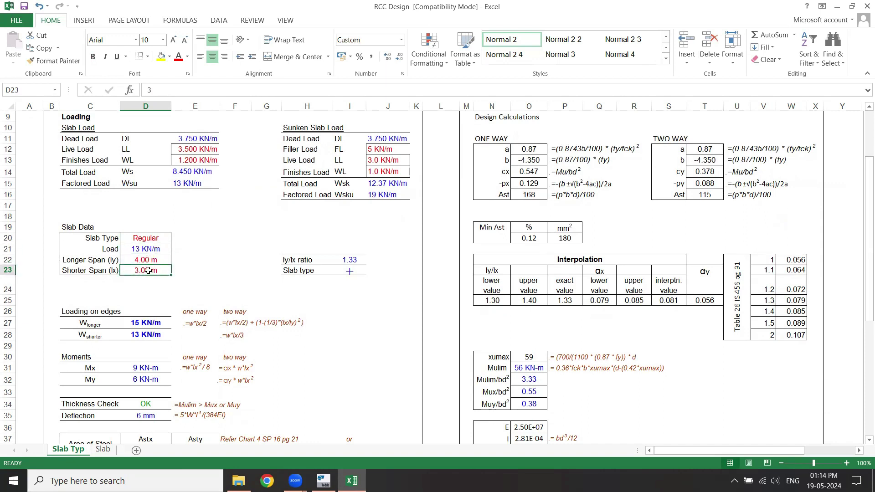
{"action": "mouse_move", "coordinate": [869, 285]}
{"action": "left_mouse_down"}
{"action": "mouse_move", "coordinate": [855, 290]}
{"action": "mouse_move", "coordinate": [852, 360]}
{"action": "left_mouse_up"}
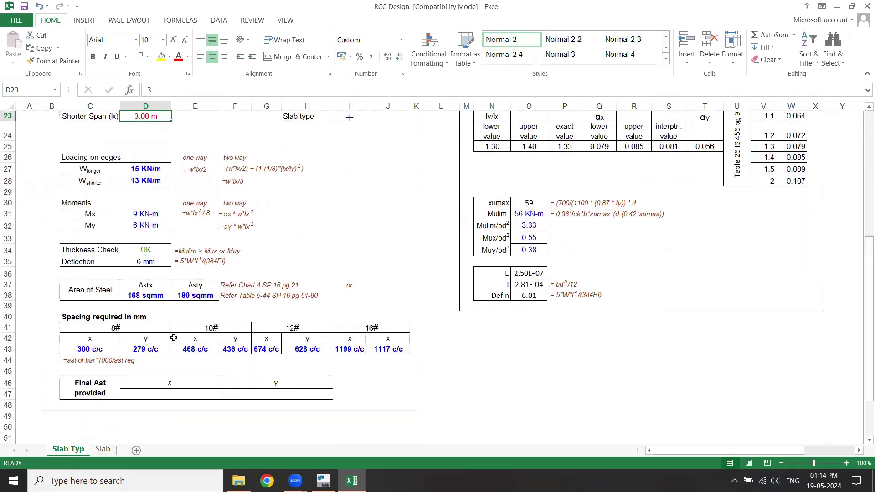
{"action": "left_click", "coordinate": [122, 329]}
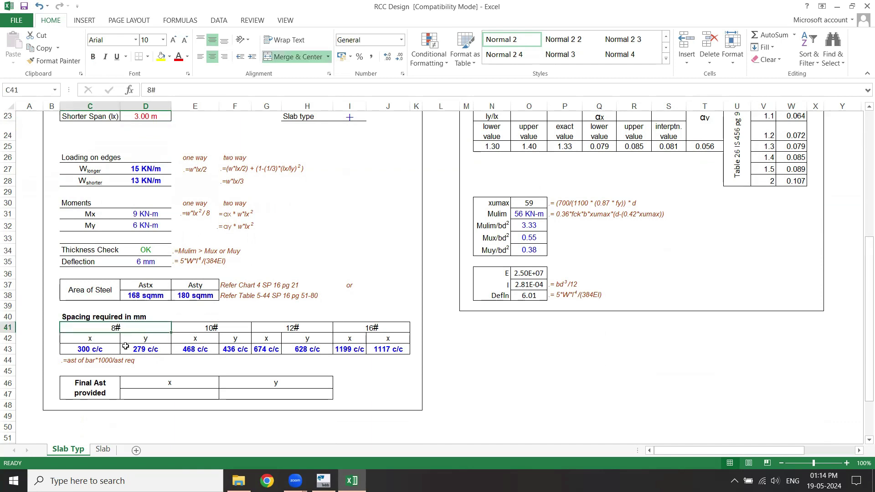
{"action": "left_click", "coordinate": [100, 351]}
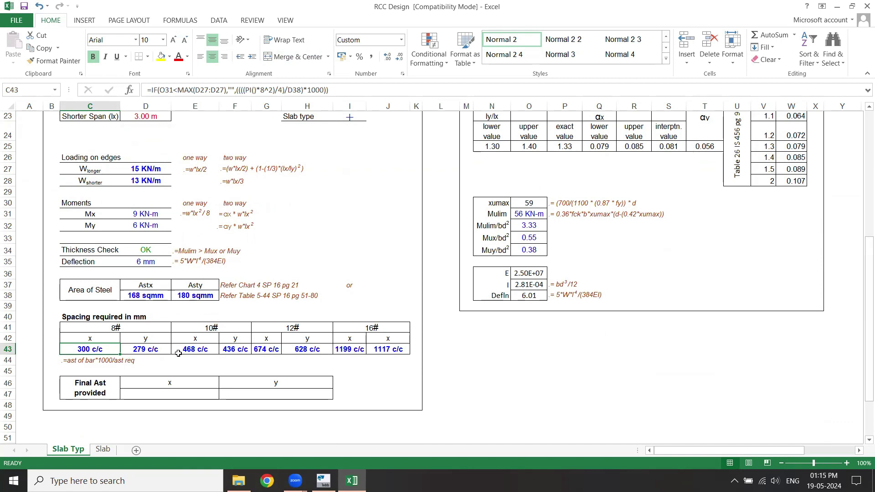
{"action": "left_click", "coordinate": [221, 325]}
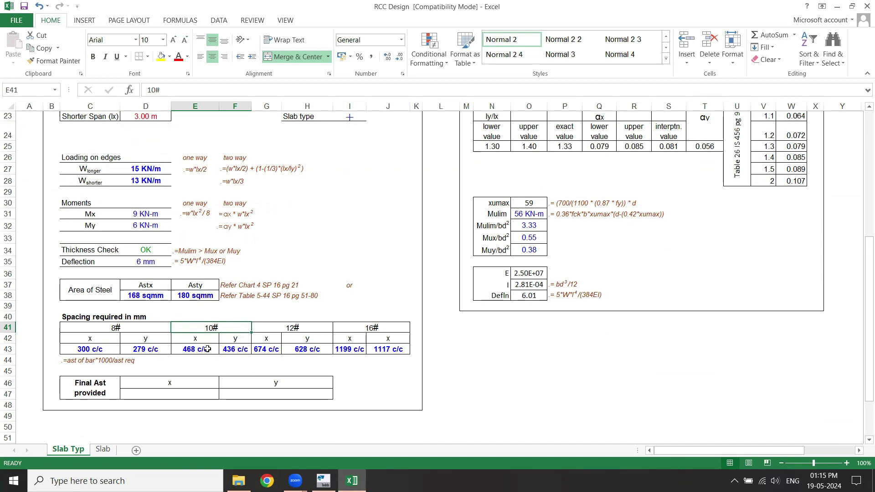
{"action": "left_click", "coordinate": [207, 349]}
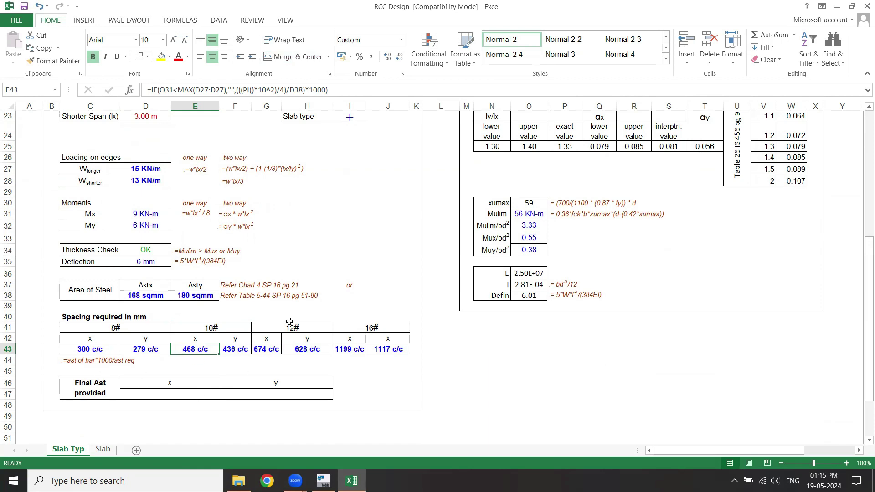
- On the Slab sheet, set slab 1's thickness in D22 to 175 mm
{"action": "left_click", "coordinate": [103, 450]}
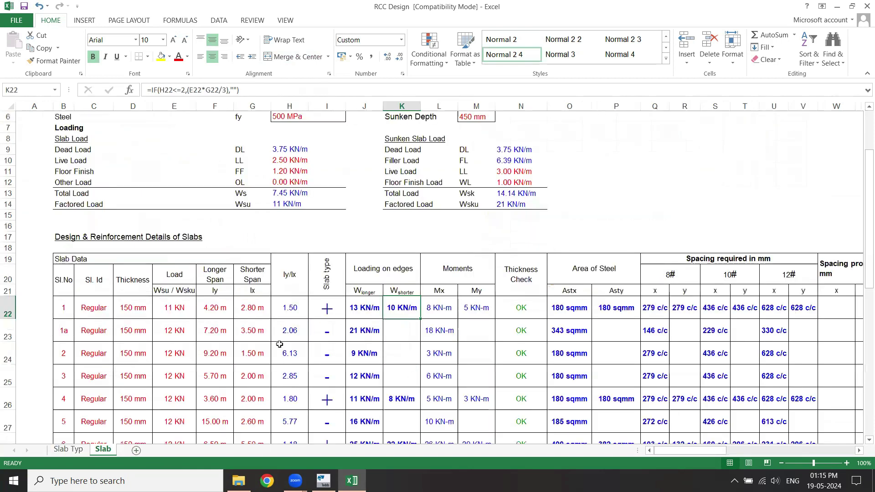
{"action": "scroll", "coordinate": [854, 228], "scroll_direction": "up", "scroll_amount": 2}
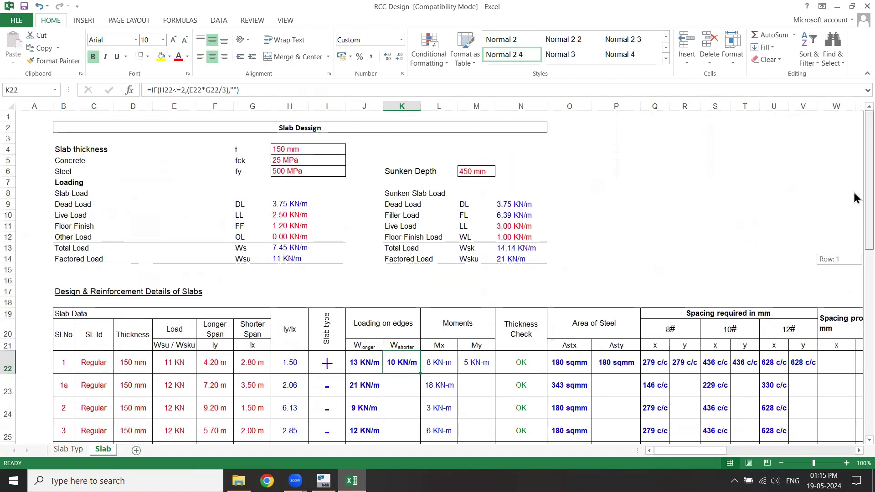
{"action": "left_click", "coordinate": [135, 367]}
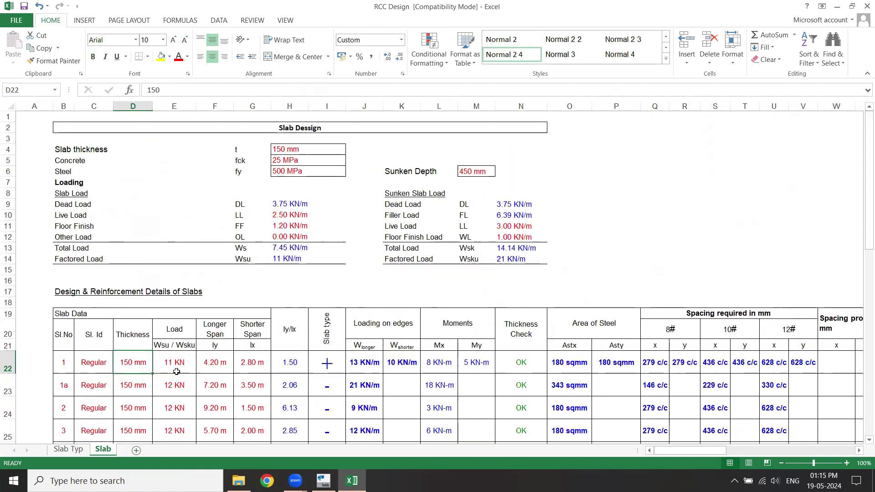
{"action": "scroll", "coordinate": [854, 257], "scroll_direction": "down", "scroll_amount": 2}
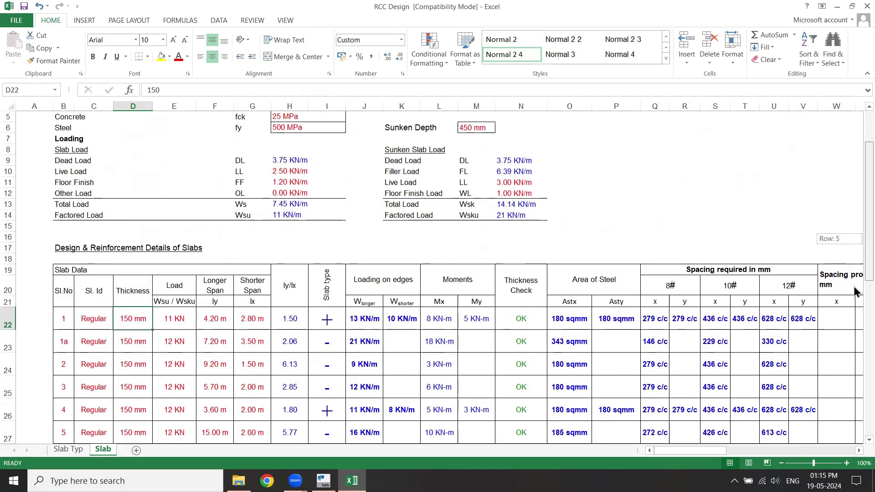
{"action": "left_click", "coordinate": [98, 298]}
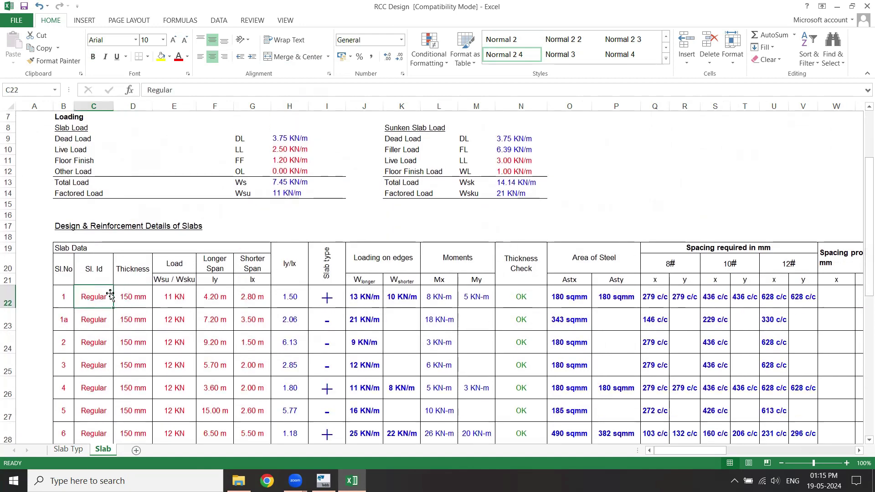
{"action": "left_click", "coordinate": [134, 299]}
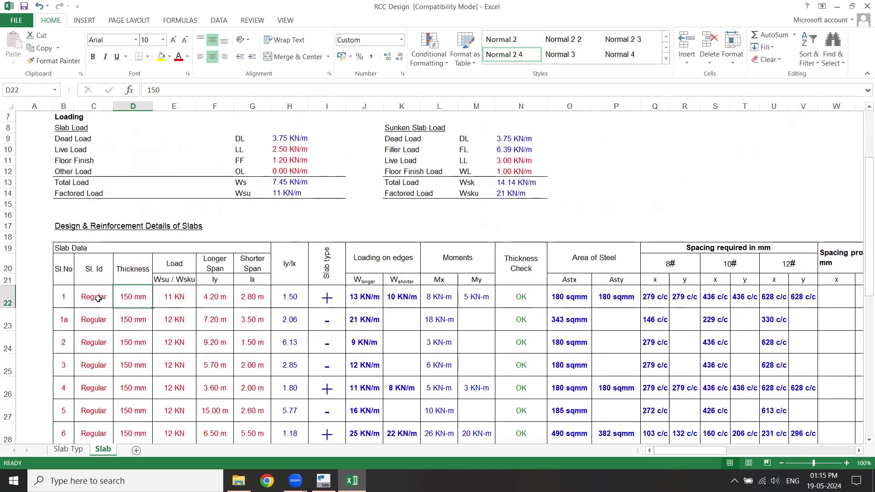
{"action": "double_click", "coordinate": [123, 301]}
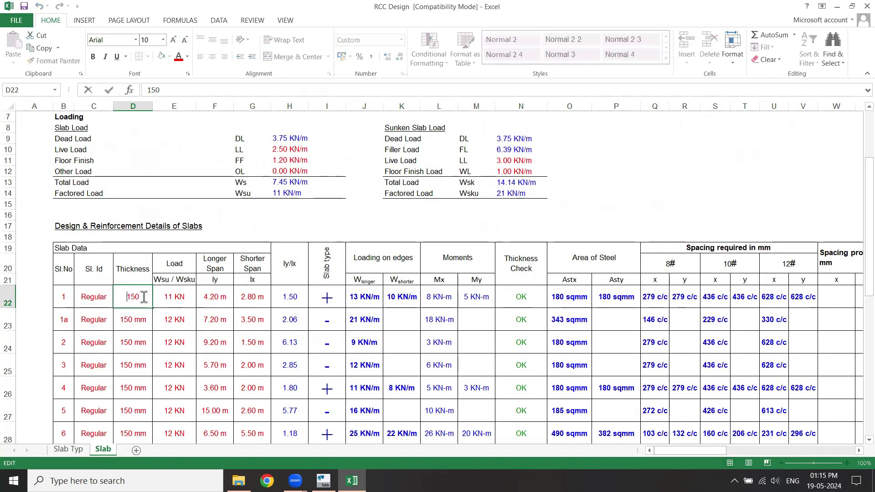
{"action": "type", "text": "17"}
{"action": "key", "text": "Return"}
- Give slab 1 a 13 KN load, 5 m longer span and 4 m shorter span
{"action": "left_click", "coordinate": [168, 296]}
{"action": "type", "text": "13"}
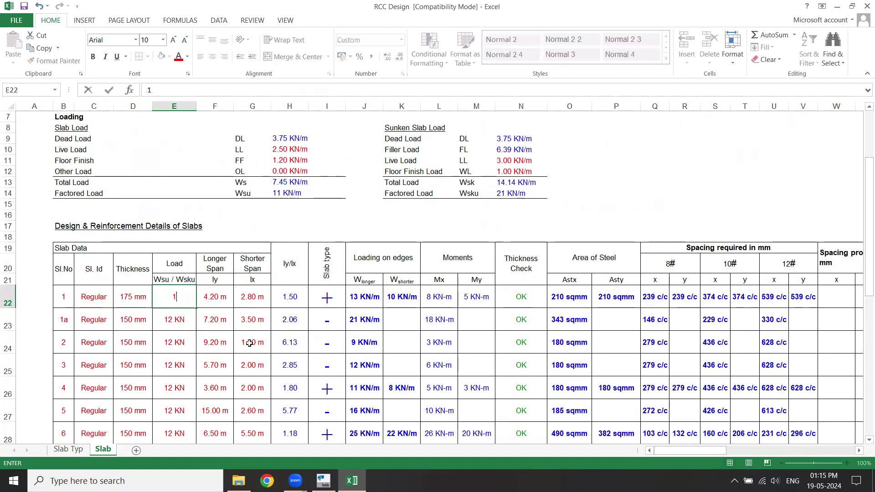
{"action": "key", "text": "Return"}
{"action": "left_click", "coordinate": [219, 304]}
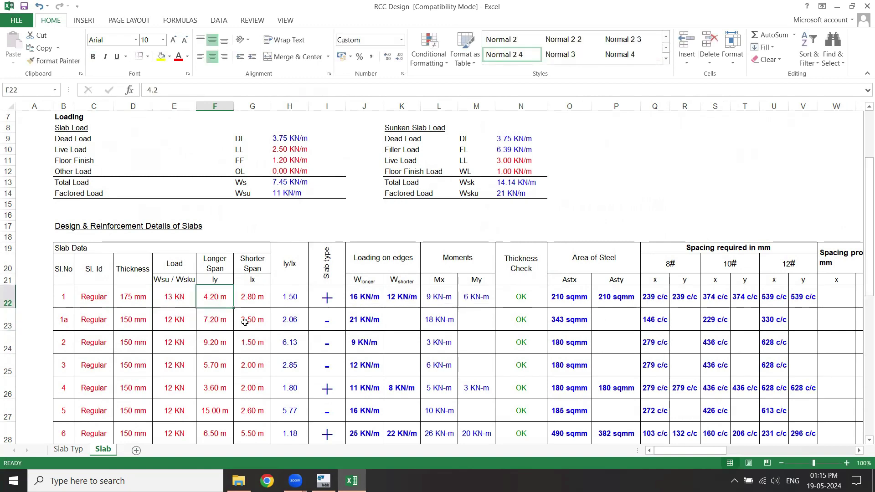
{"action": "type", "text": "5"}
{"action": "left_click", "coordinate": [259, 304]}
{"action": "type", "text": "4"}
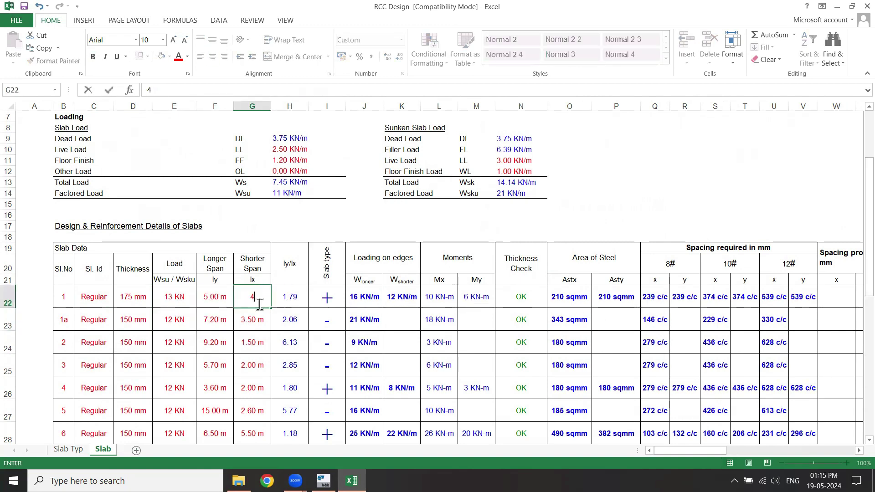
{"action": "key", "text": "Return"}
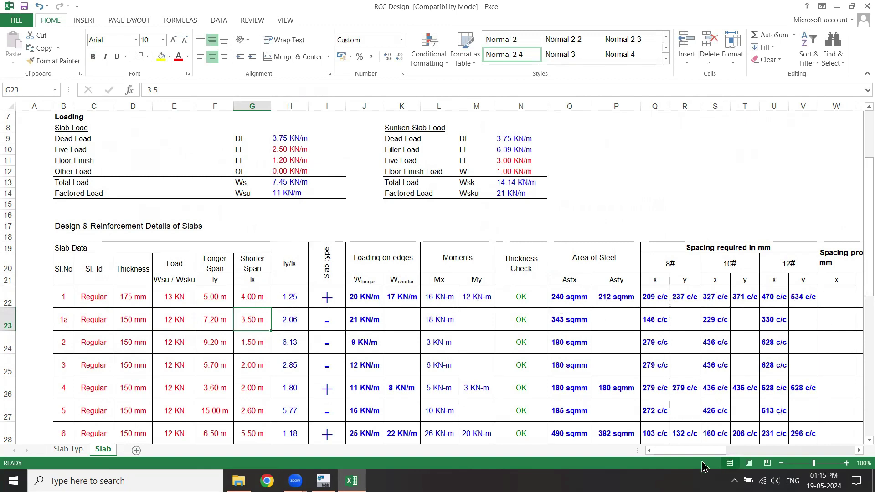
{"action": "left_click_drag", "start_coordinate": [710, 452], "coordinate": [726, 452]}
{"action": "scroll", "coordinate": [611, 362], "scroll_direction": "right", "scroll_amount": 2}
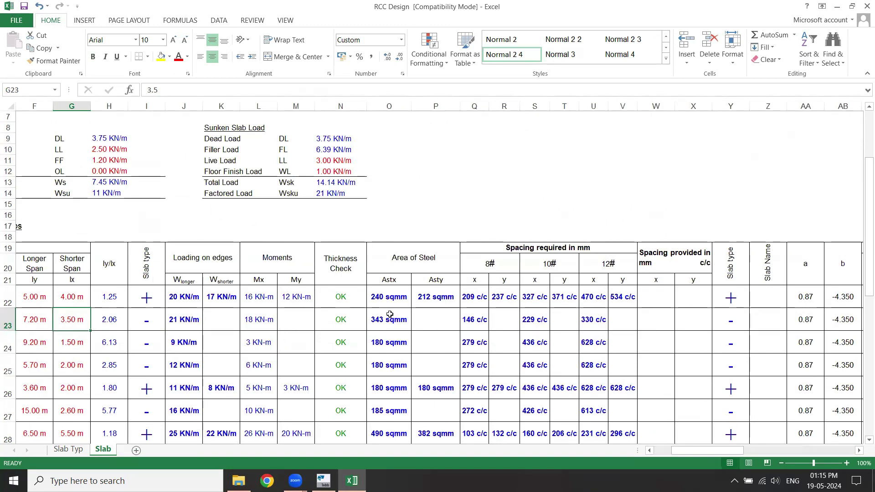
{"action": "left_click", "coordinate": [393, 299]}
{"action": "left_click", "coordinate": [431, 304]}
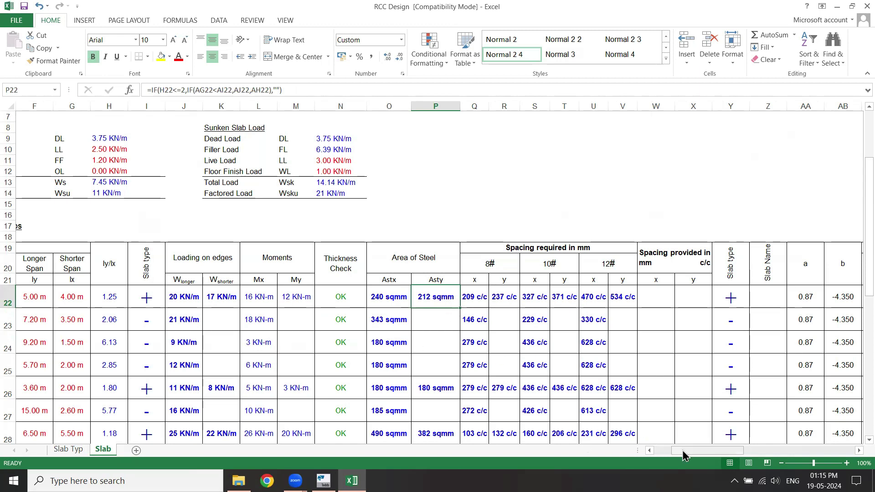
{"action": "left_click_drag", "start_coordinate": [682, 451], "coordinate": [633, 434]}
{"action": "scroll", "coordinate": [855, 195], "scroll_direction": "up", "scroll_amount": 2}
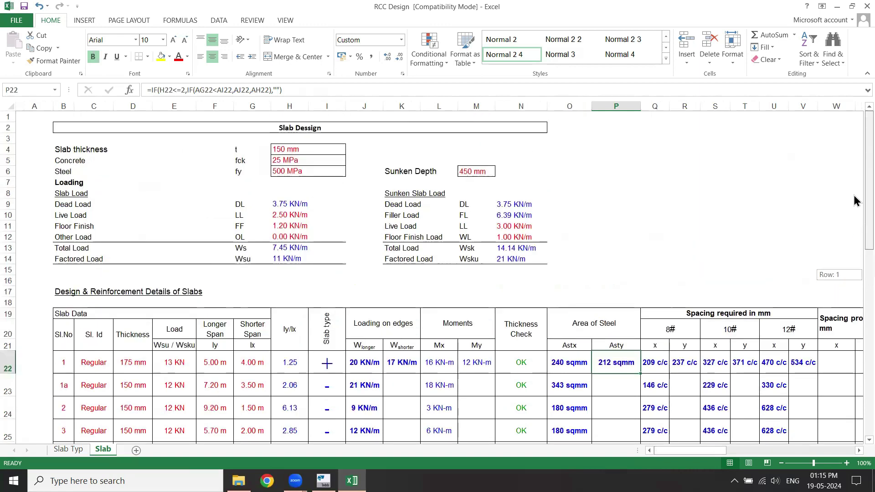